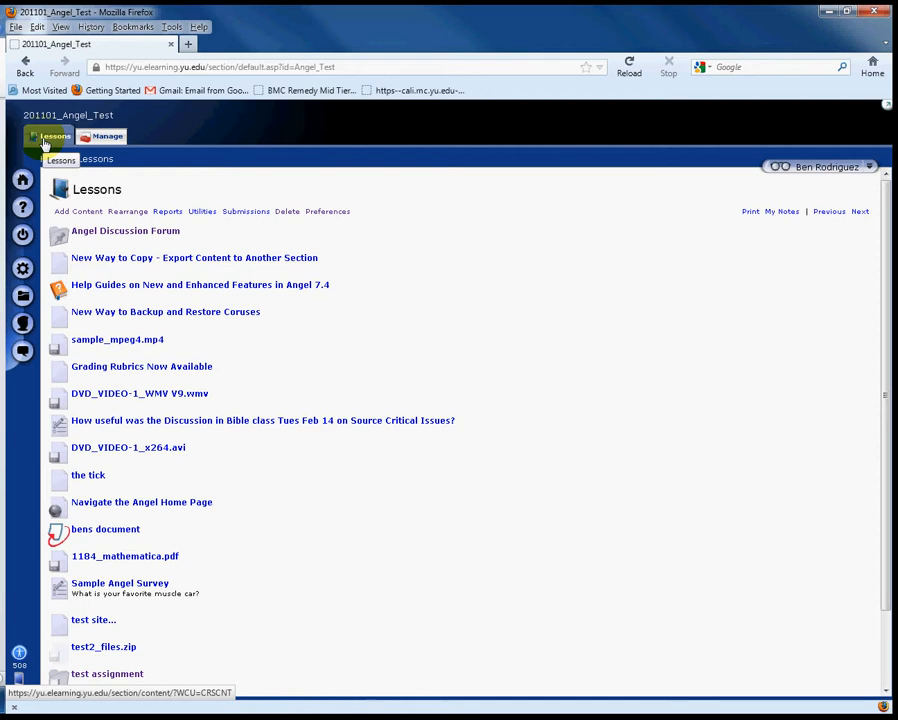
# Open the course's tab settings and make the Home and Calendar tabs viewable by Default (Everyone)
pyautogui.click(108, 138)
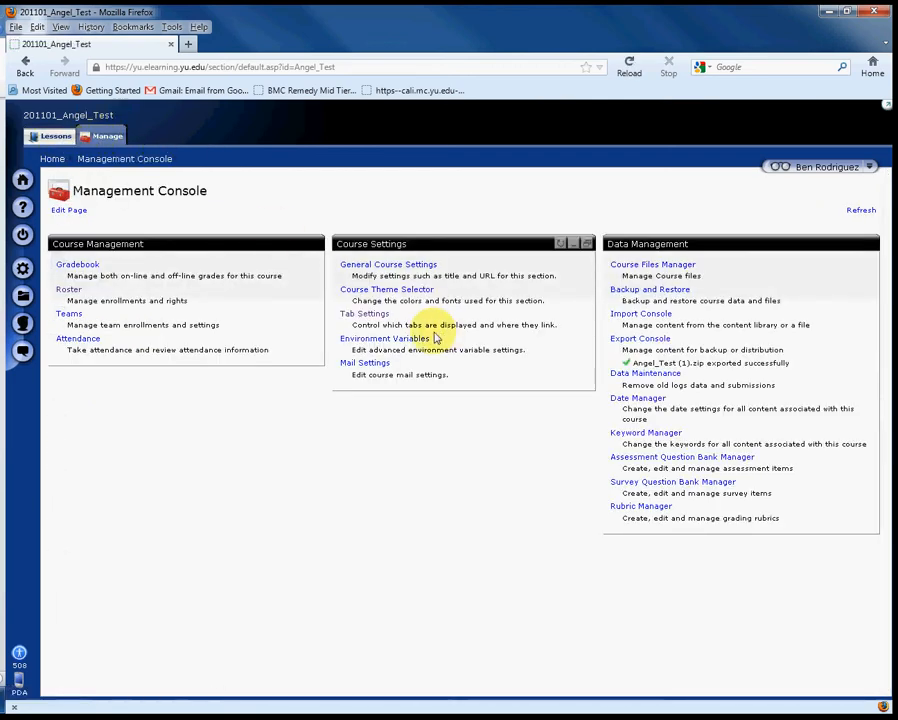
pyautogui.click(366, 314)
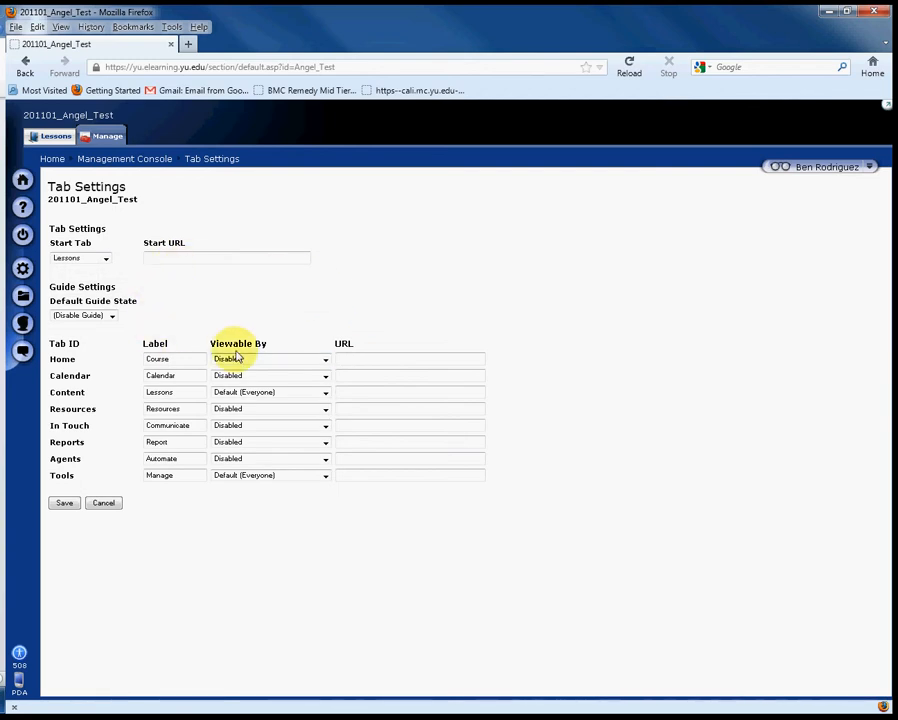
pyautogui.click(325, 360)
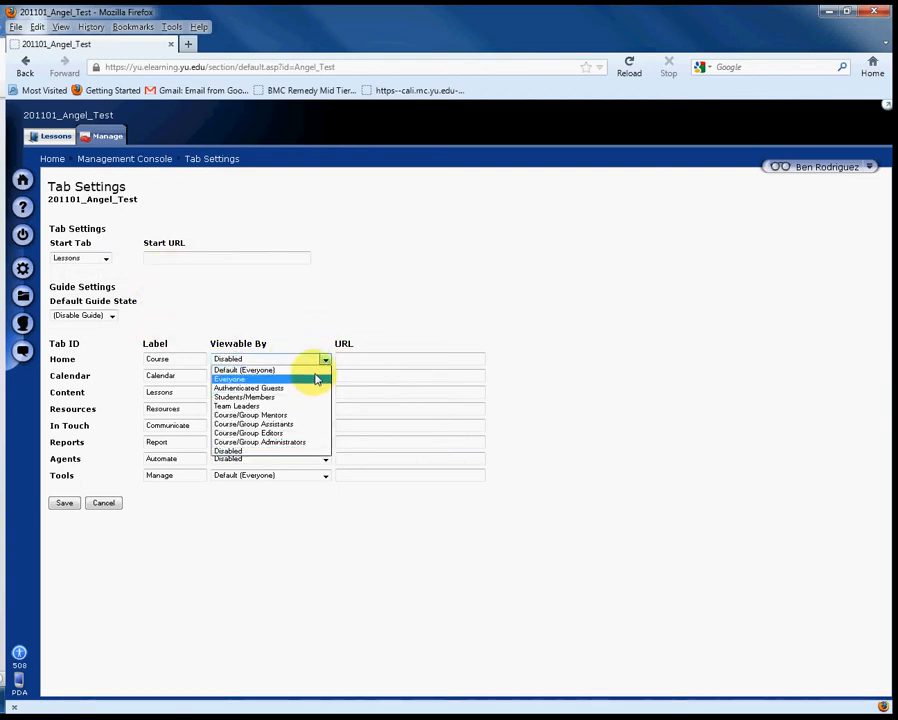
pyautogui.click(315, 370)
pyautogui.click(323, 377)
pyautogui.click(318, 387)
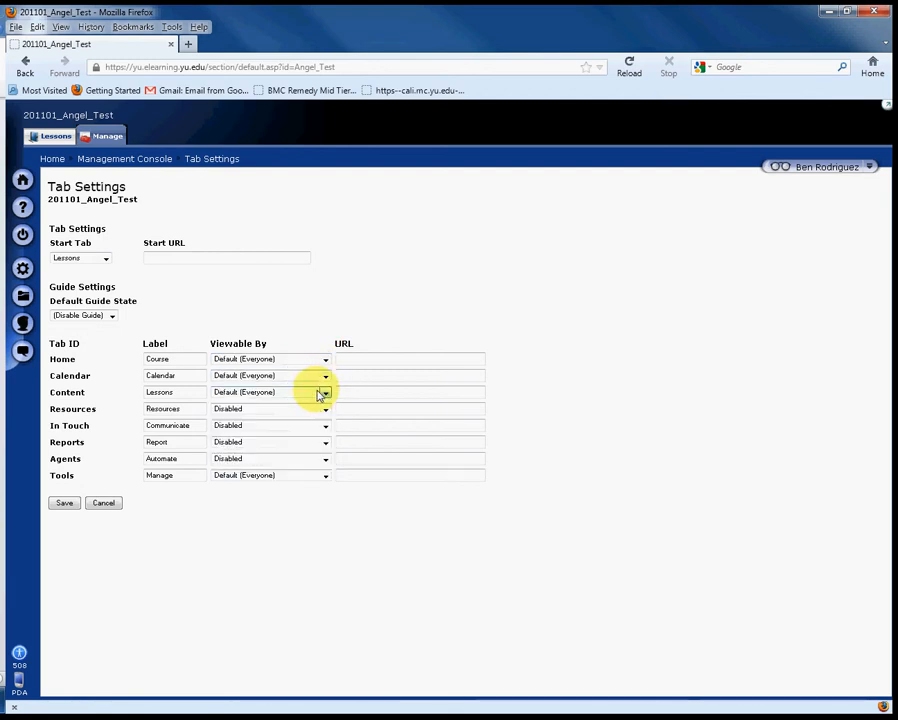
pyautogui.click(325, 395)
pyautogui.click(321, 404)
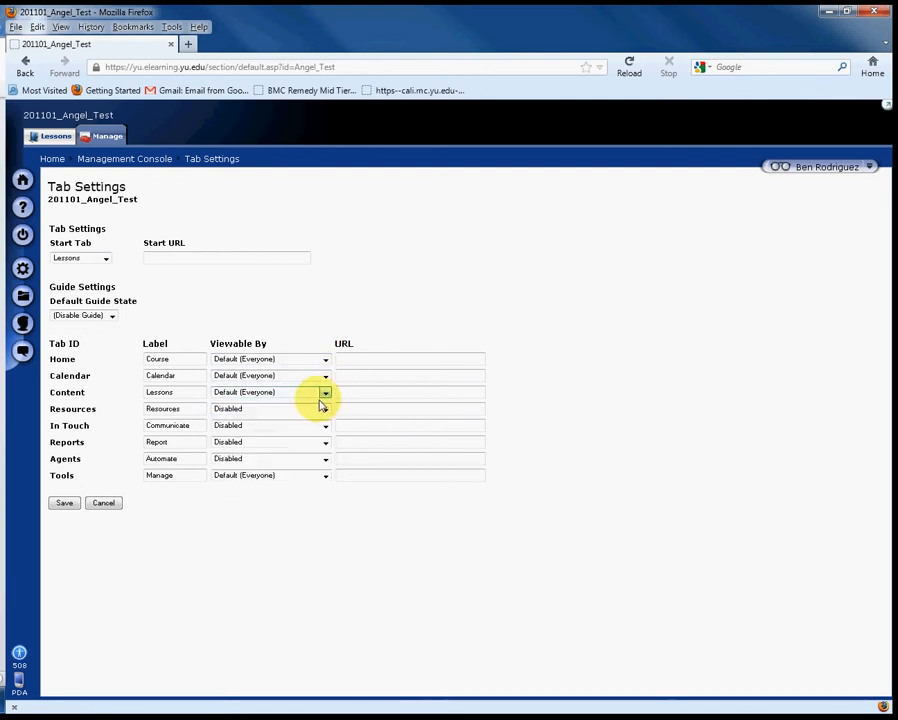
# Make the Resources, In Touch, Reports and Agents tabs viewable by Default (Everyone) and save the tab settings
pyautogui.click(325, 409)
pyautogui.click(318, 420)
pyautogui.click(325, 427)
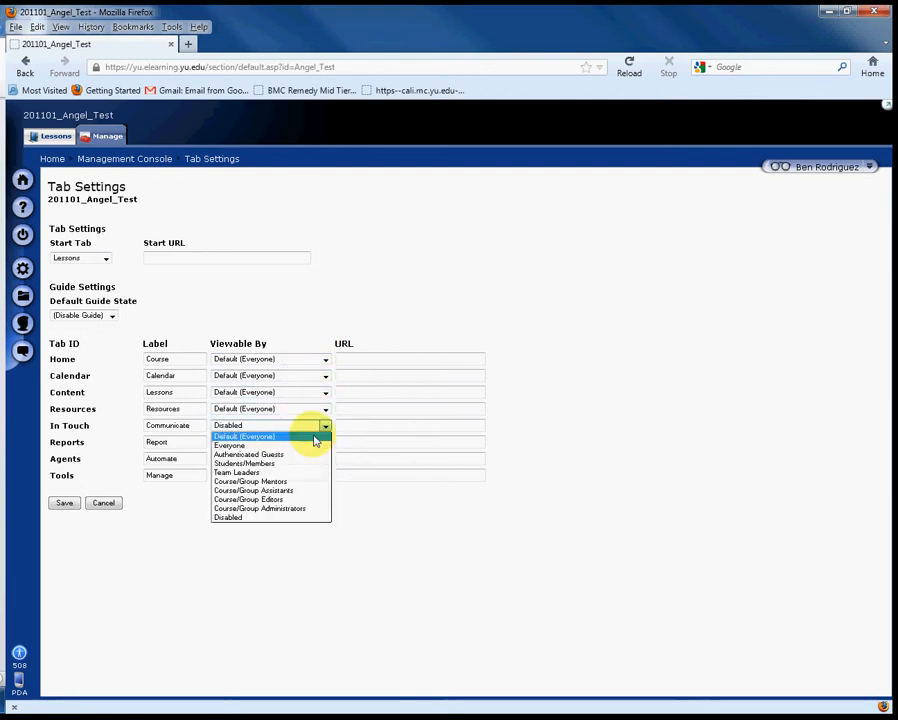
pyautogui.click(320, 436)
pyautogui.click(325, 443)
pyautogui.click(321, 453)
pyautogui.click(322, 460)
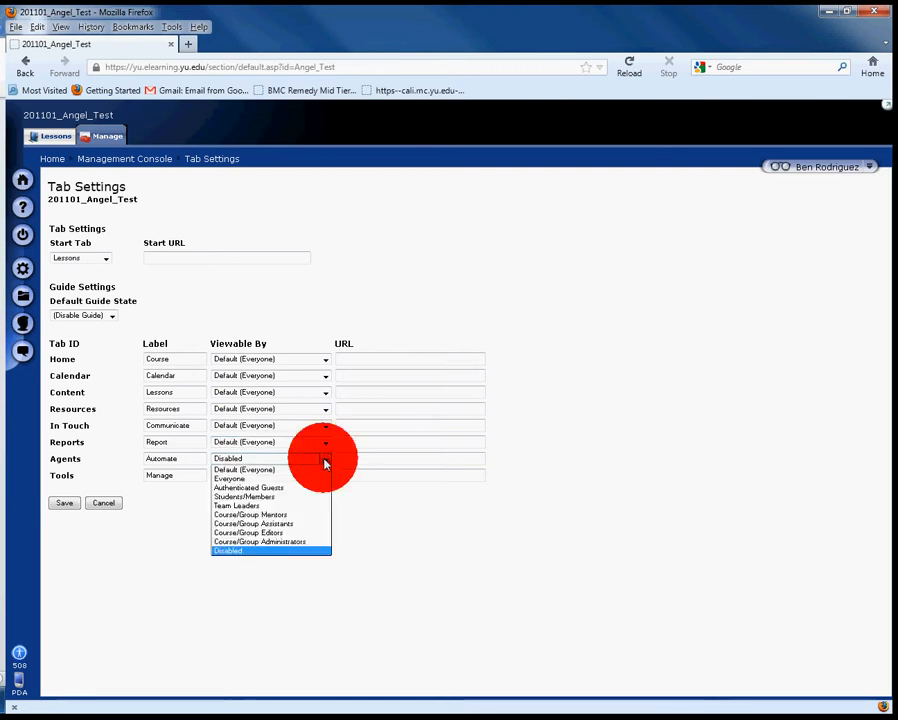
pyautogui.click(320, 471)
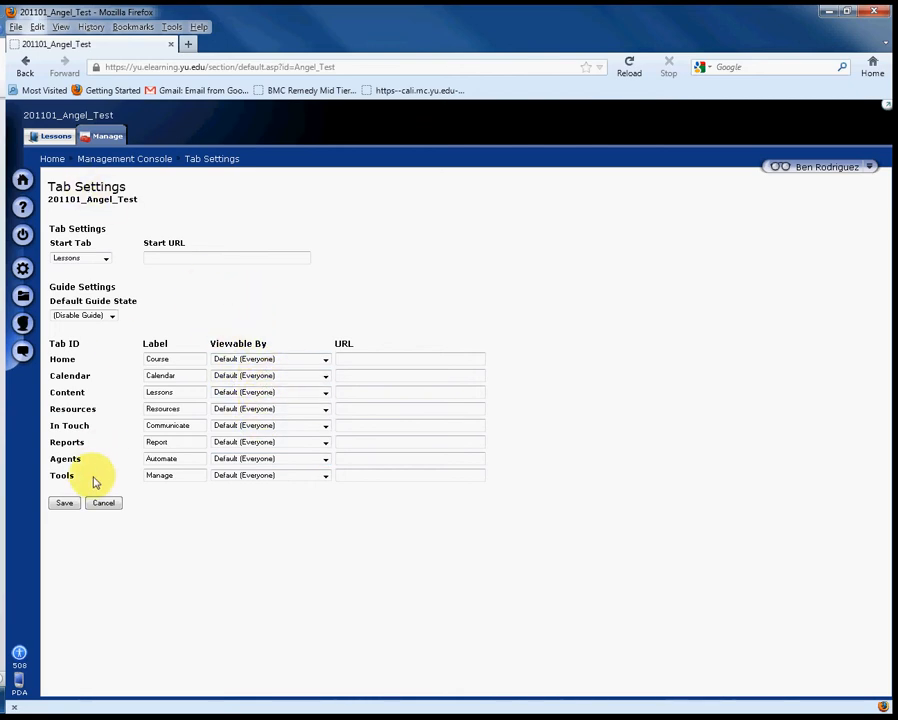
pyautogui.click(67, 503)
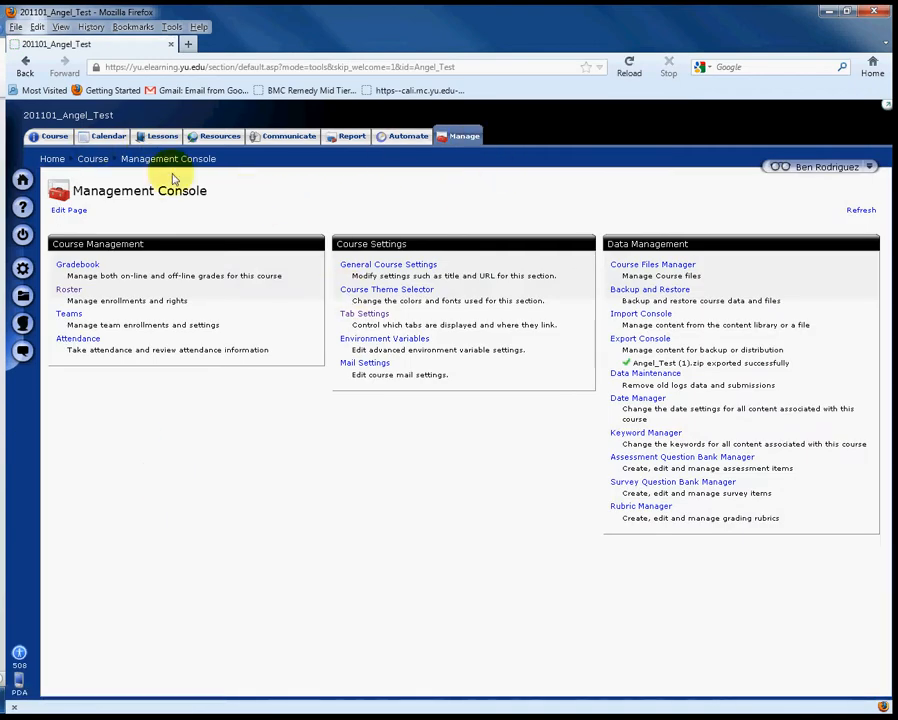
# Put the Course page into edit mode and move About This Section to the top of the first column
pyautogui.click(52, 138)
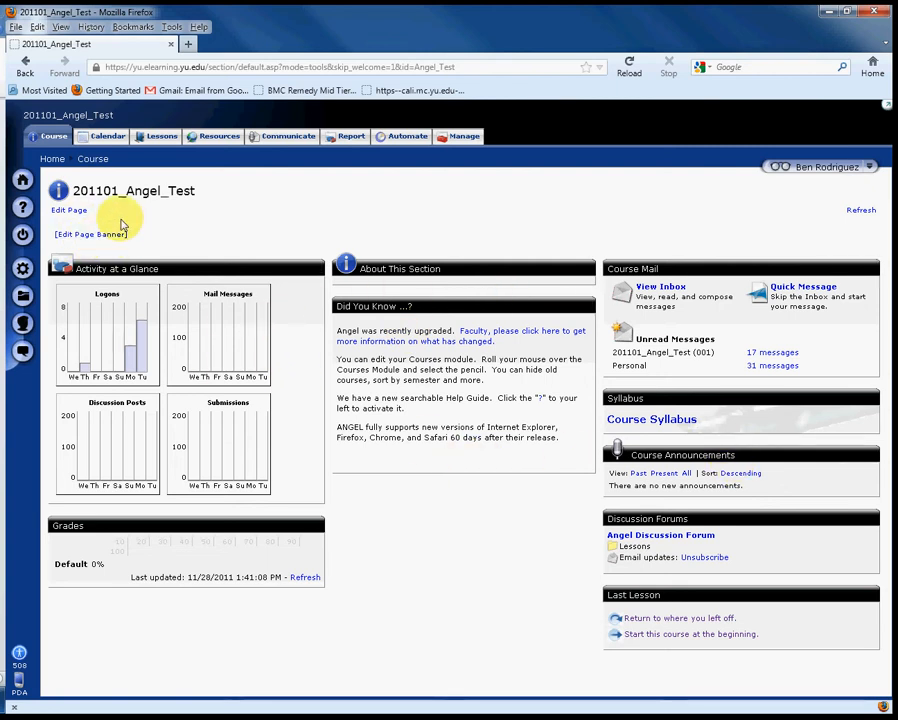
pyautogui.click(70, 212)
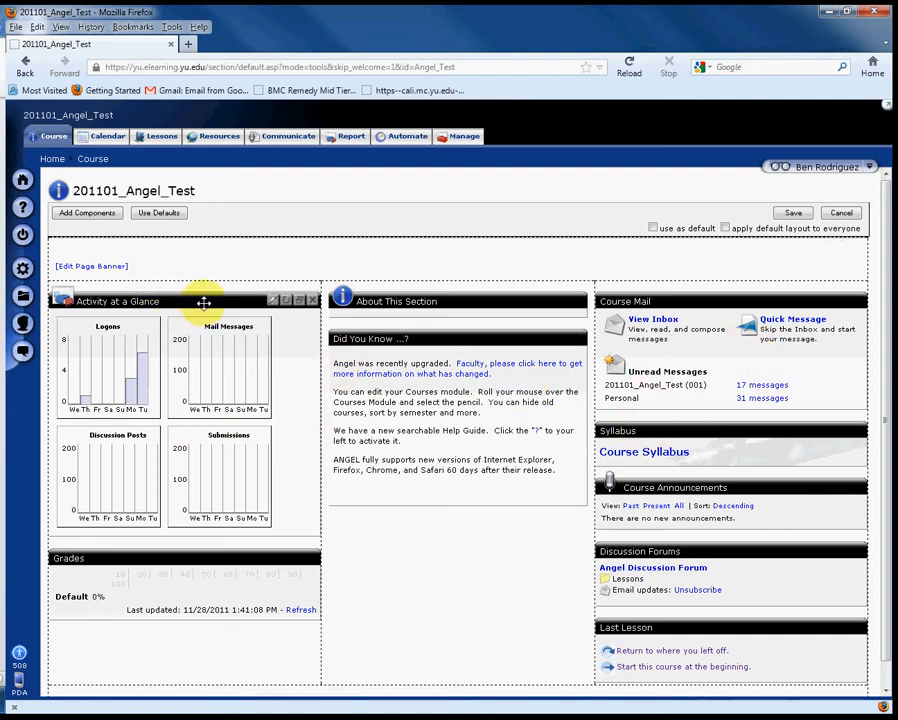
pyautogui.moveTo(490, 304); pyautogui.dragTo(220, 313)
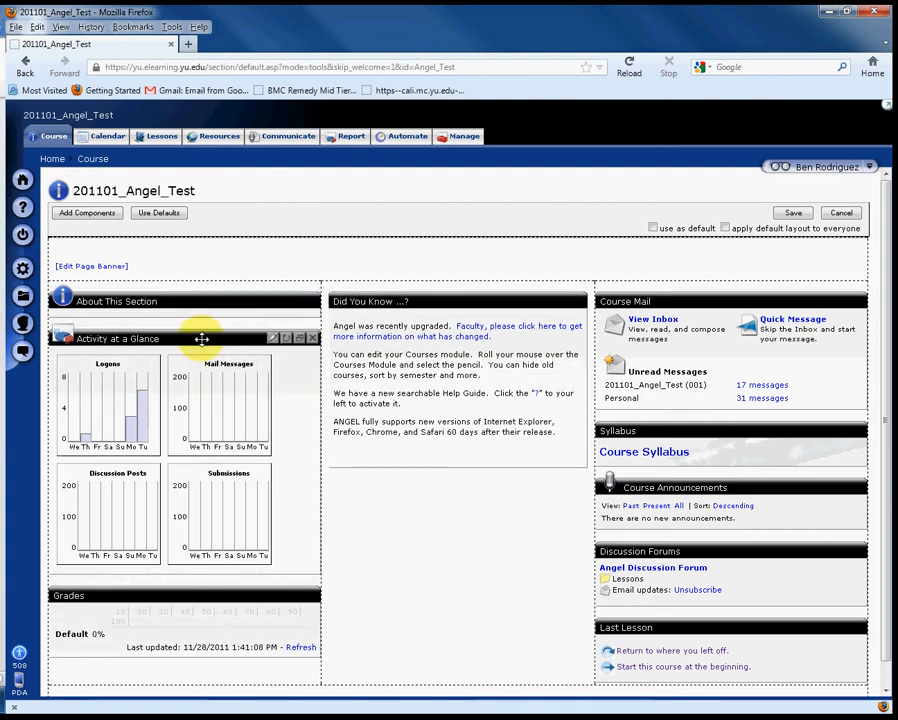
# Remove the Activity at a Glance, Grades and Did You Know components from the course page
pyautogui.click(304, 339)
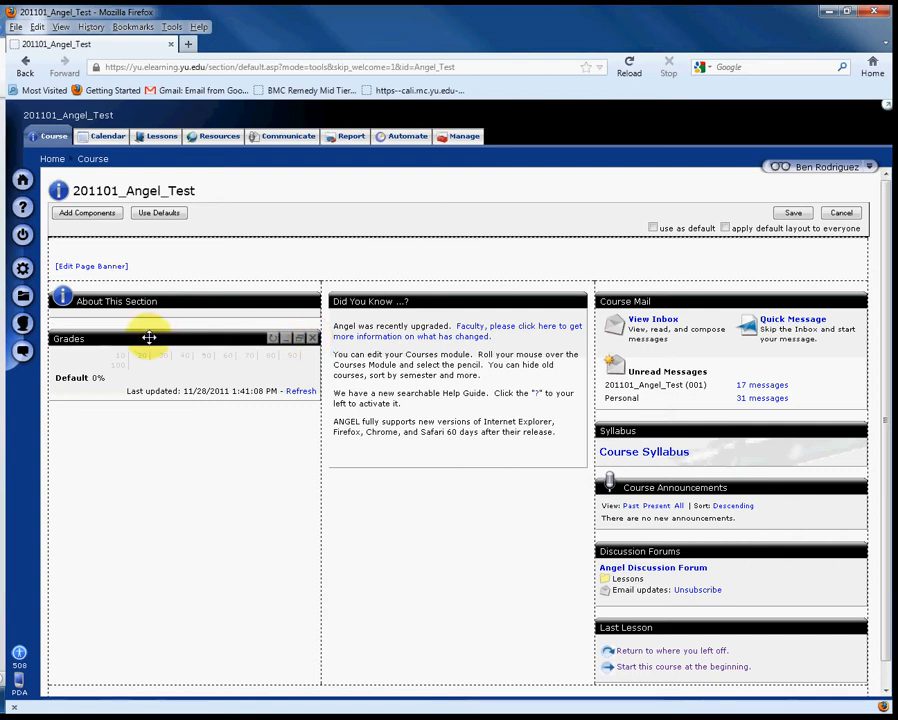
pyautogui.click(313, 341)
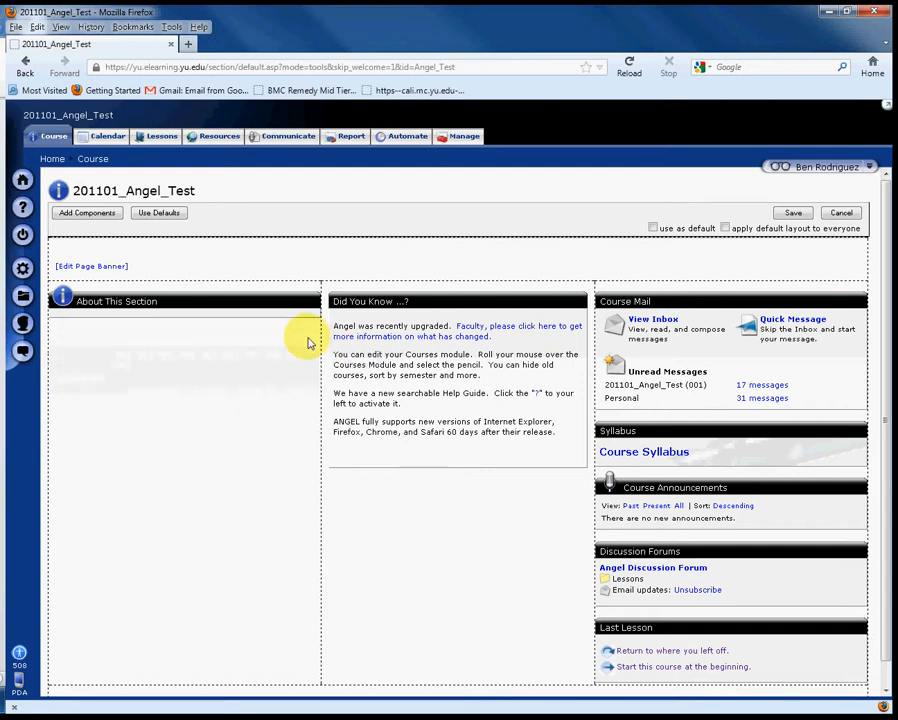
pyautogui.moveTo(450, 301); pyautogui.dragTo(452, 326)
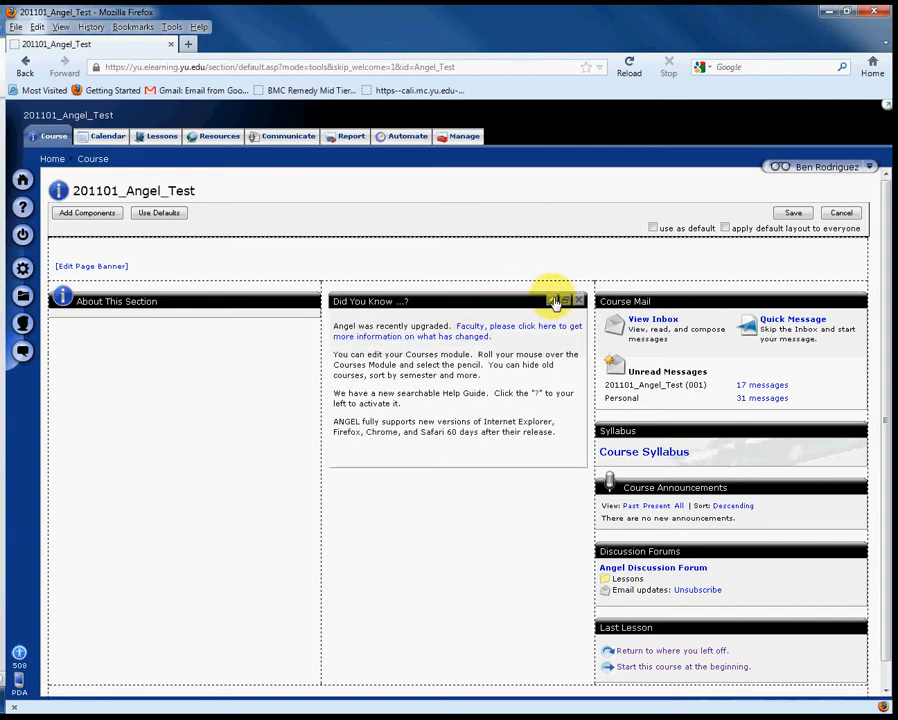
pyautogui.click(580, 301)
# Move Course Mail into the middle column and place Discussion Forums below it
pyautogui.moveTo(642, 300); pyautogui.dragTo(401, 321)
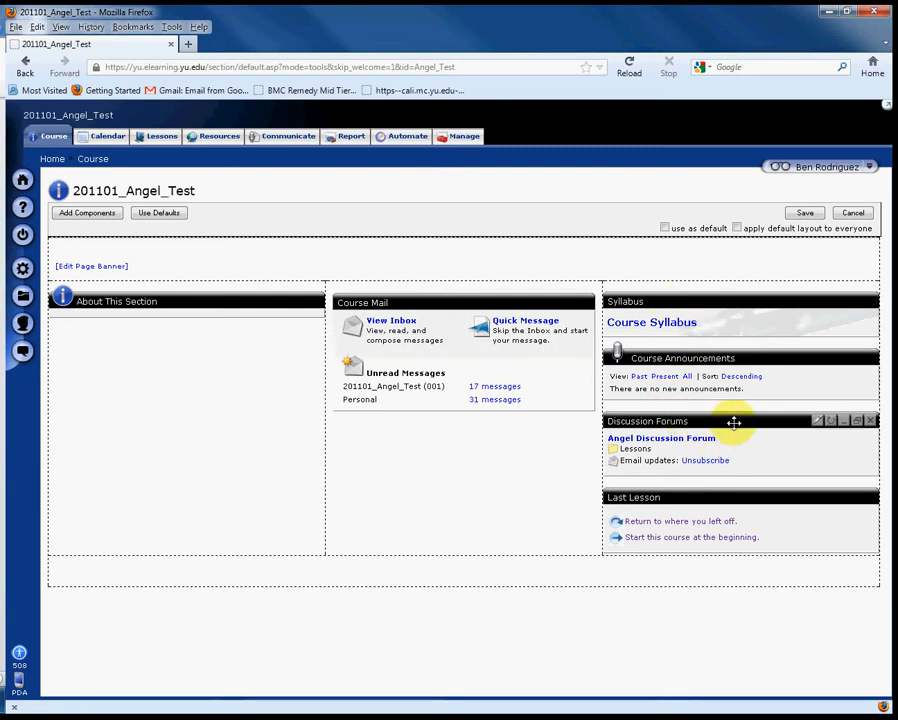
pyautogui.moveTo(735, 421); pyautogui.dragTo(520, 412)
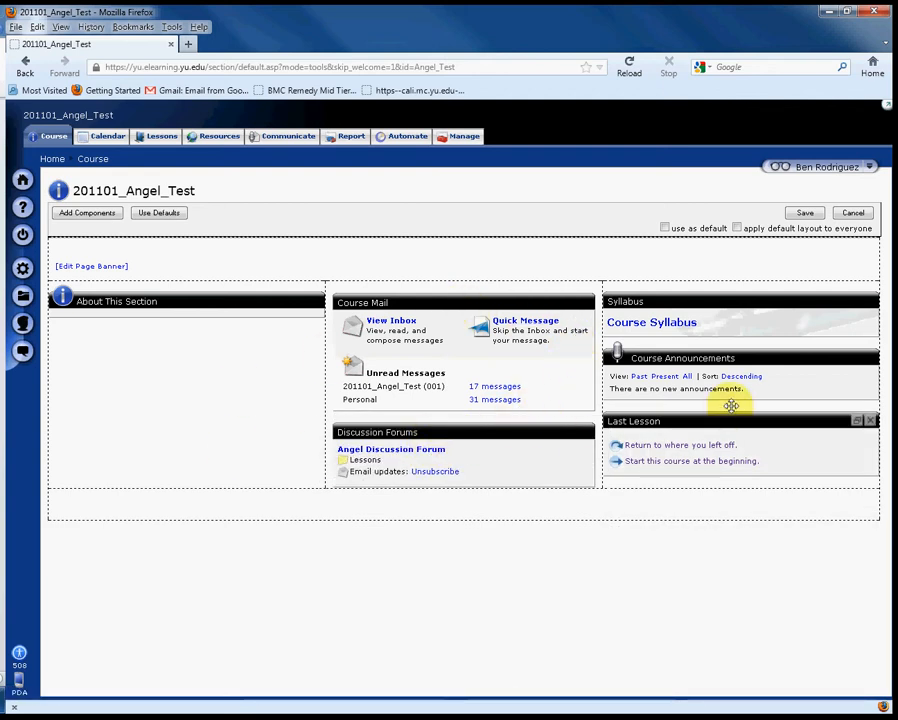
pyautogui.moveTo(453, 442)
pyautogui.mouseDown()
pyautogui.moveTo(350, 428)
pyautogui.moveTo(172, 370)
pyautogui.moveTo(443, 453)
pyautogui.moveTo(226, 392)
pyautogui.moveTo(120, 380)
pyautogui.moveTo(260, 348)
pyautogui.moveTo(426, 428)
pyautogui.moveTo(462, 430)
pyautogui.mouseUp()
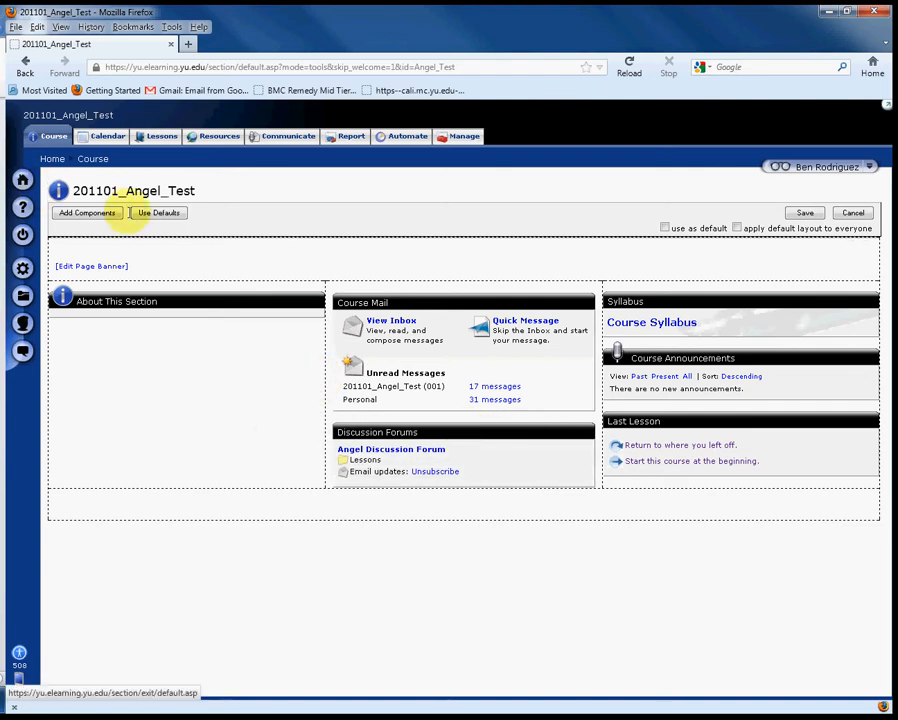
# Open the available page components, leave Activity at a Glance deselected, and select Live Office Hours
pyautogui.click(89, 213)
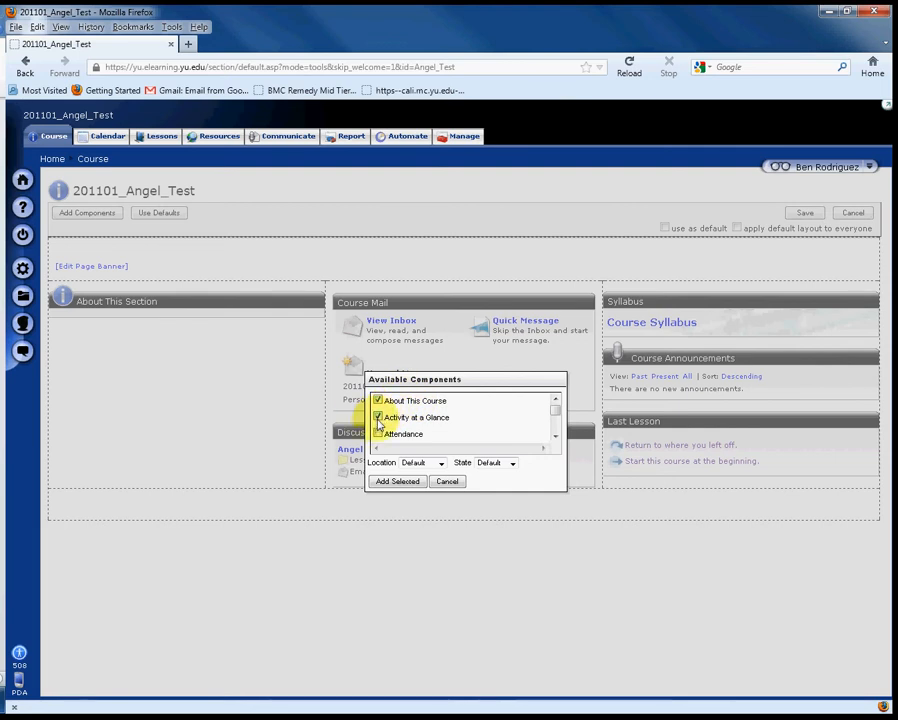
pyautogui.click(378, 419)
pyautogui.click(555, 438)
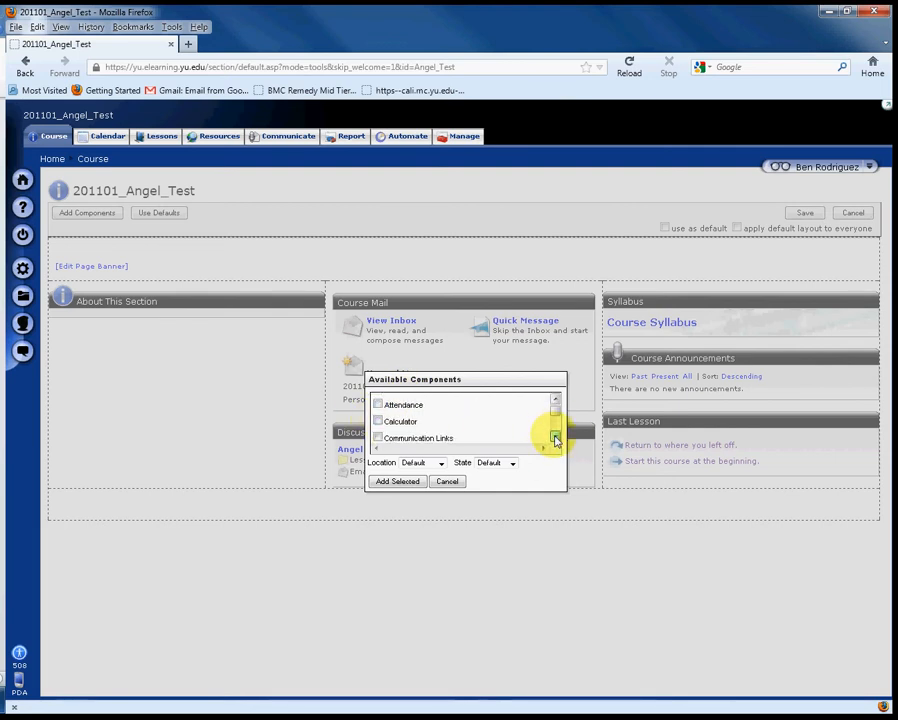
pyautogui.click(555, 438)
pyautogui.click(555, 438)
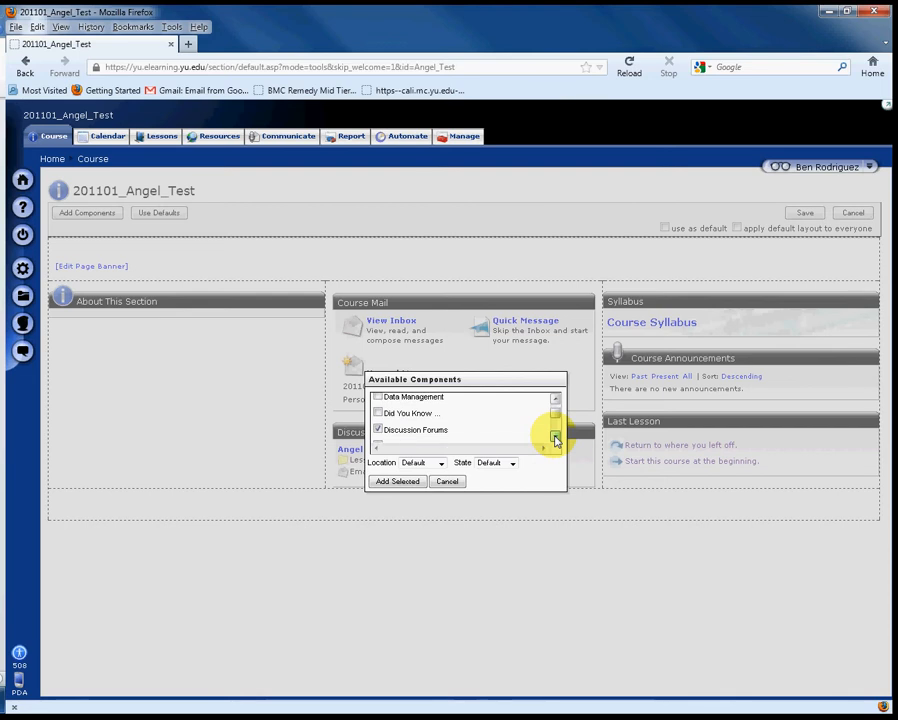
pyautogui.click(555, 438)
pyautogui.click(555, 438)
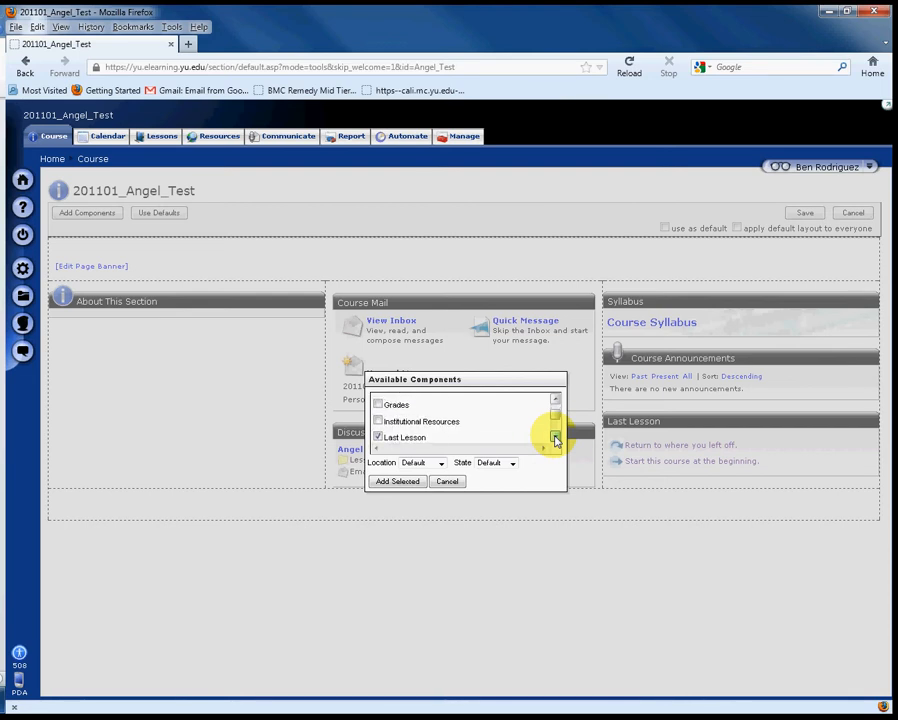
pyautogui.click(555, 438)
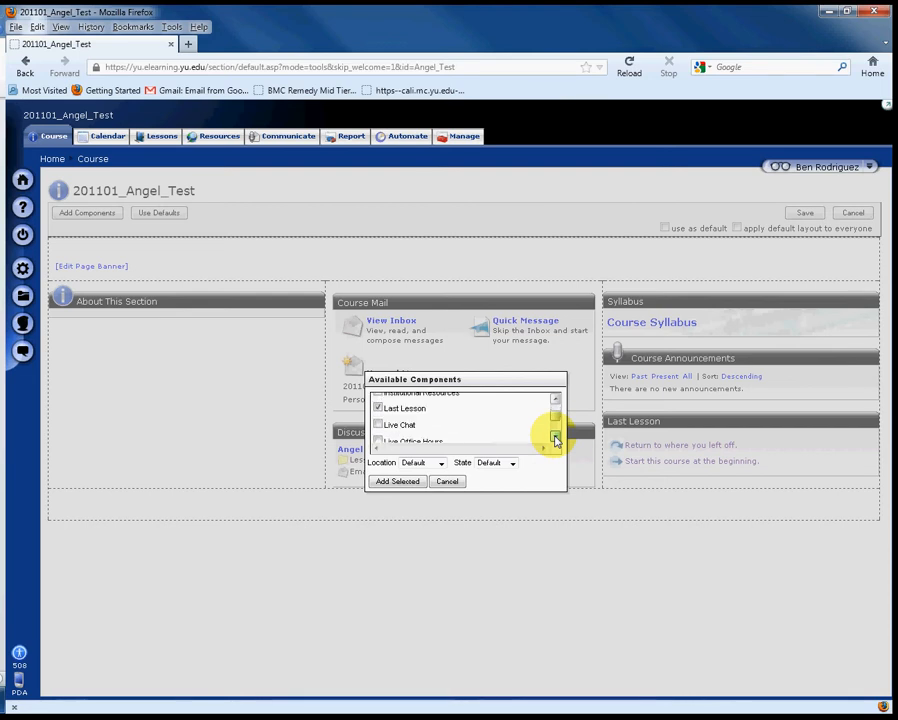
pyautogui.click(555, 438)
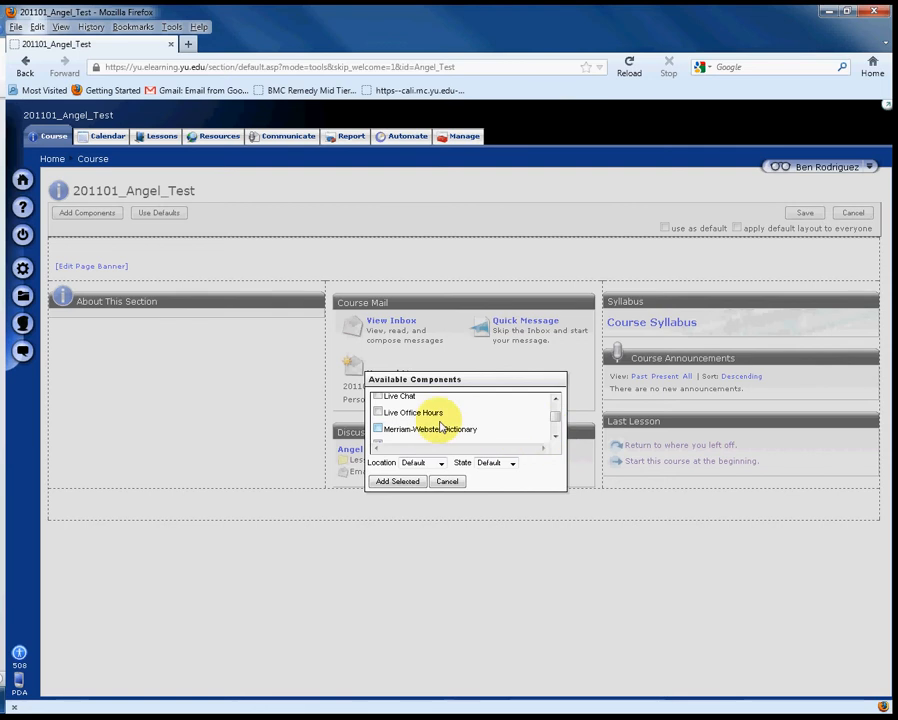
pyautogui.click(378, 412)
# Select Course Calendar and Course Polls as well, and add the selected components to the course page
pyautogui.click(555, 440)
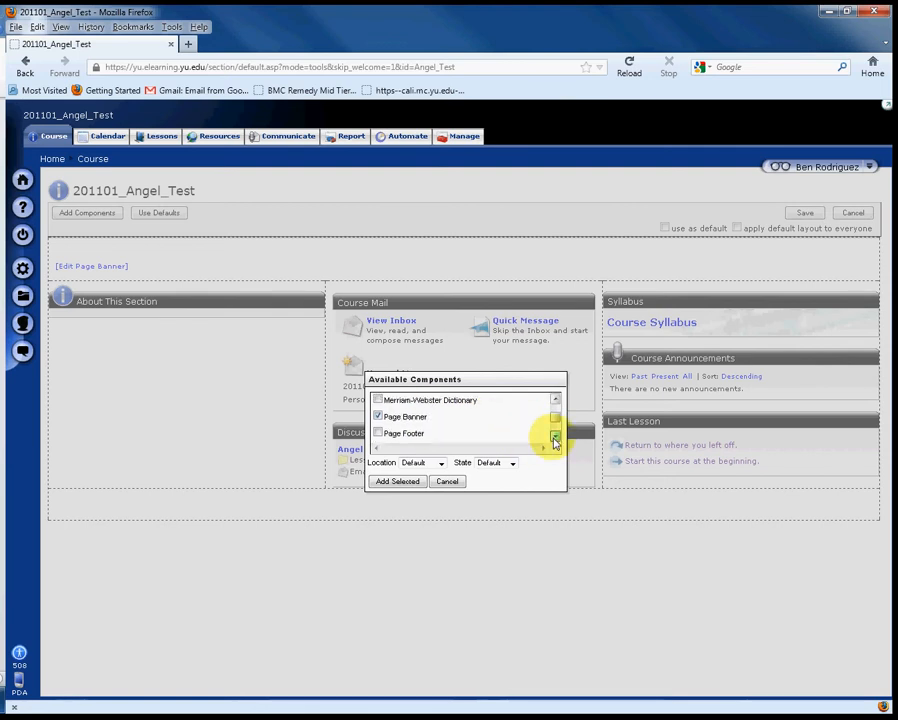
pyautogui.click(555, 440)
pyautogui.click(555, 440)
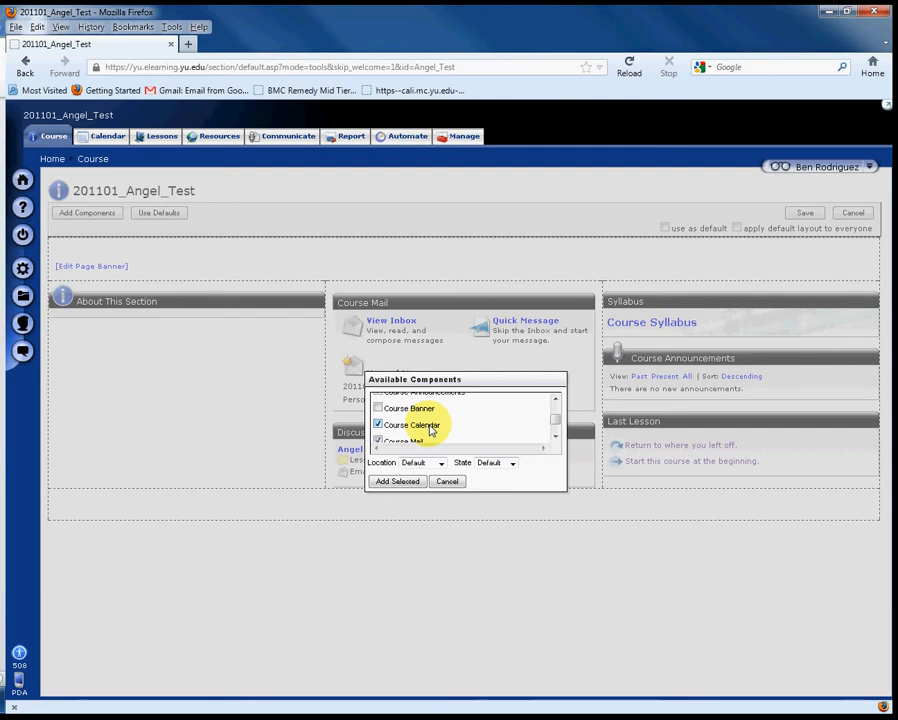
pyautogui.click(555, 440)
pyautogui.click(555, 440)
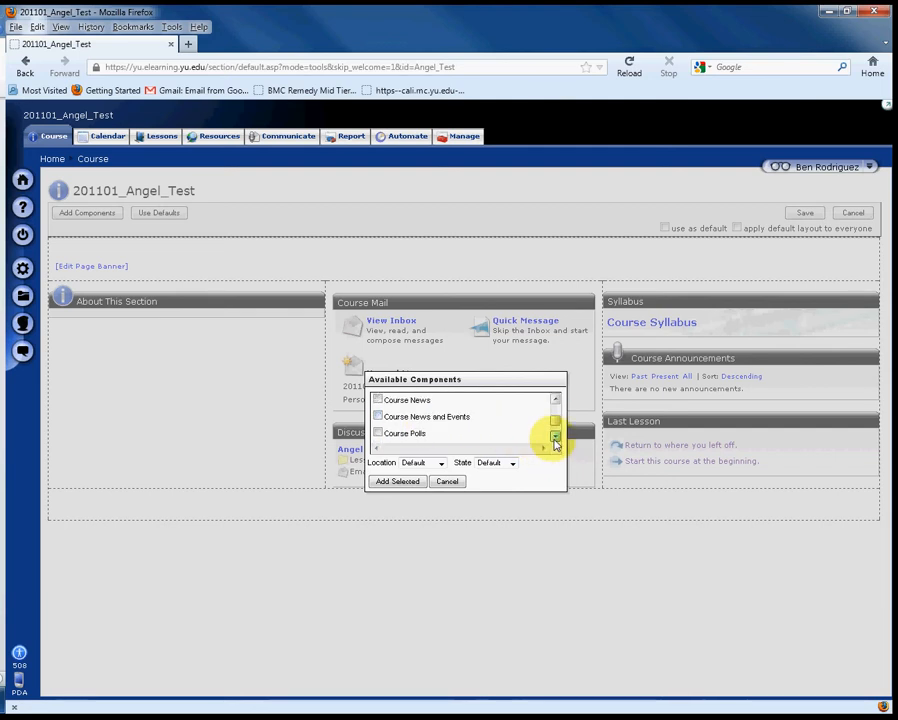
pyautogui.click(377, 433)
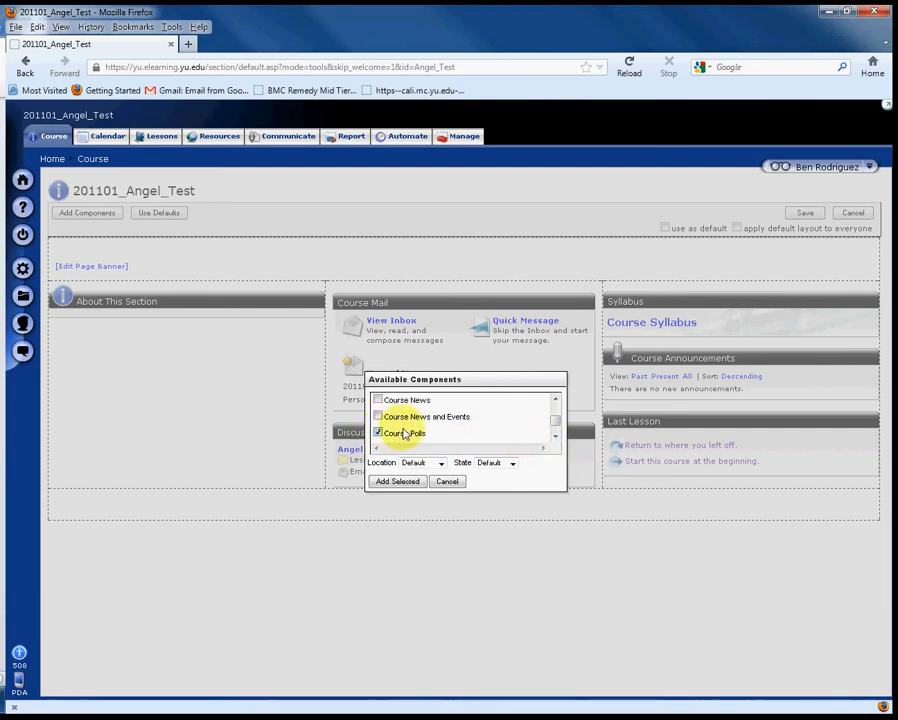
pyautogui.click(400, 482)
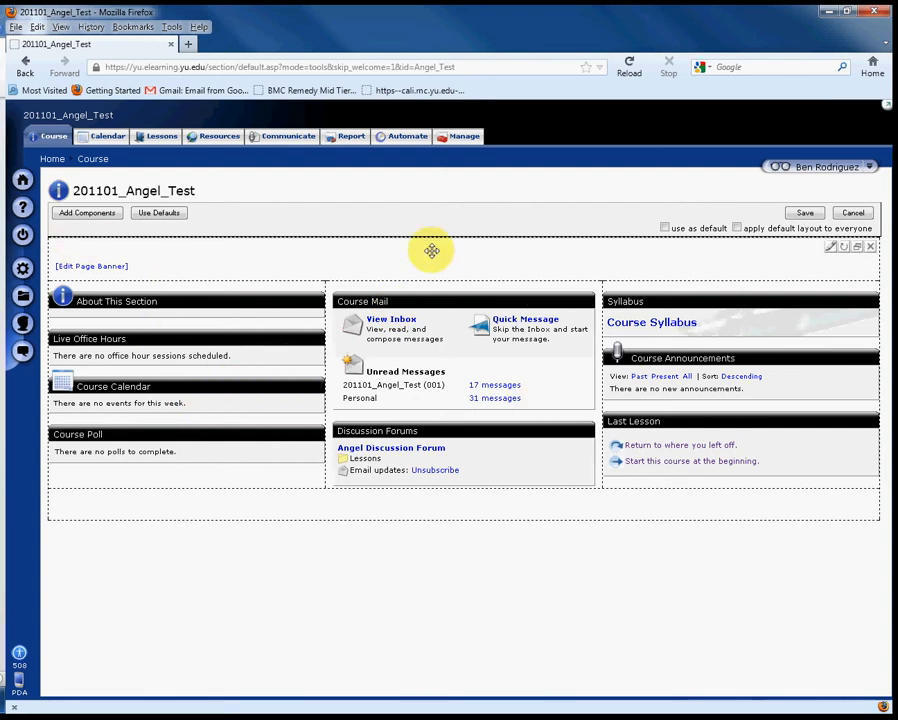
# Remove the Live Office Hours, Course Calendar and Course Poll components from the course page
pyautogui.click(315, 339)
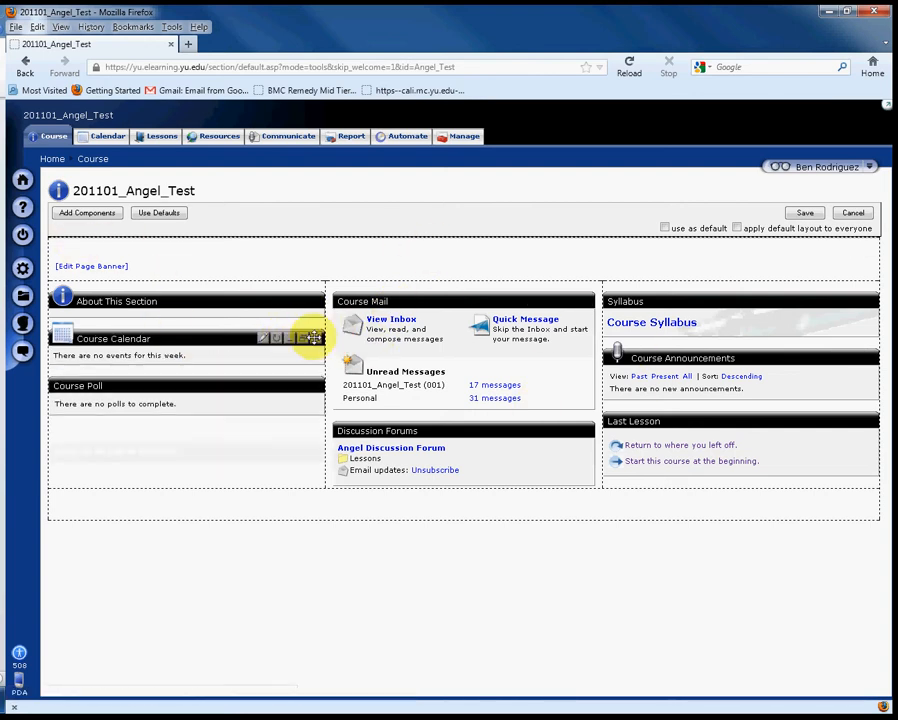
pyautogui.click(316, 339)
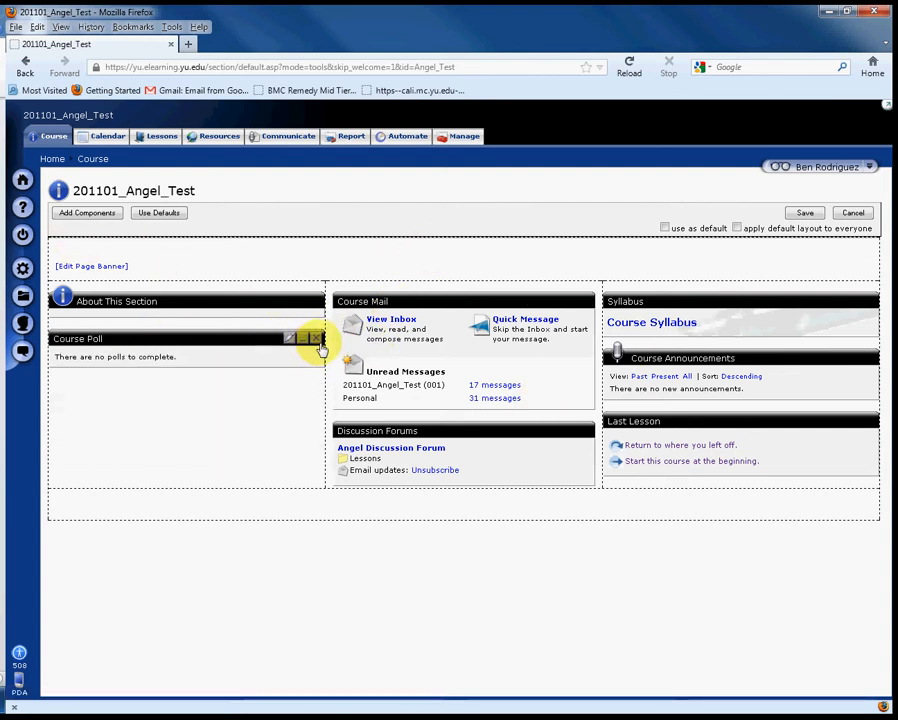
pyautogui.click(316, 339)
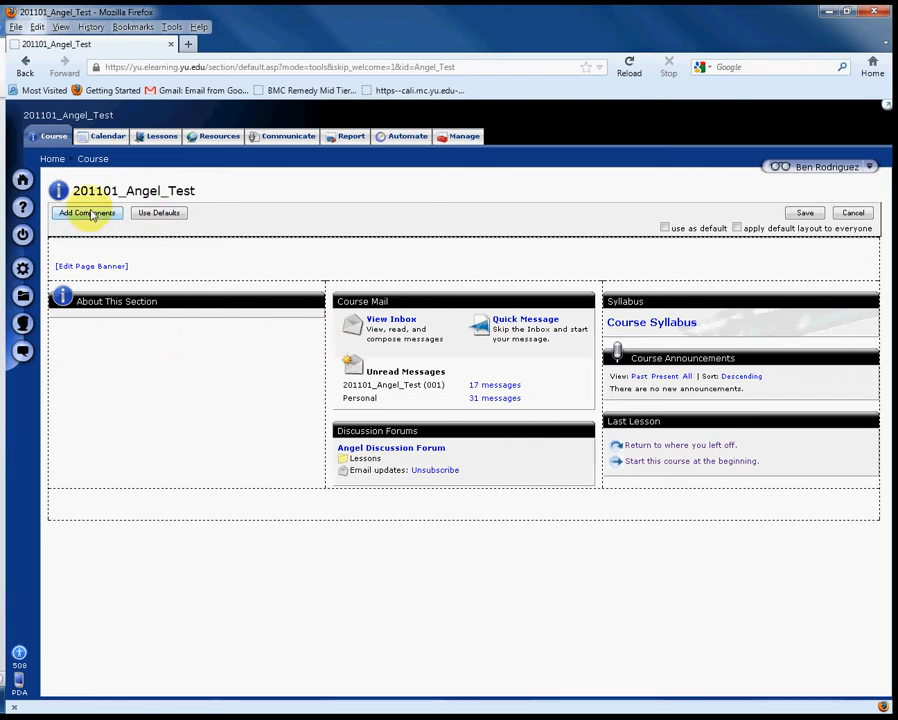
# Save the edited layout of the course page
pyautogui.click(806, 216)
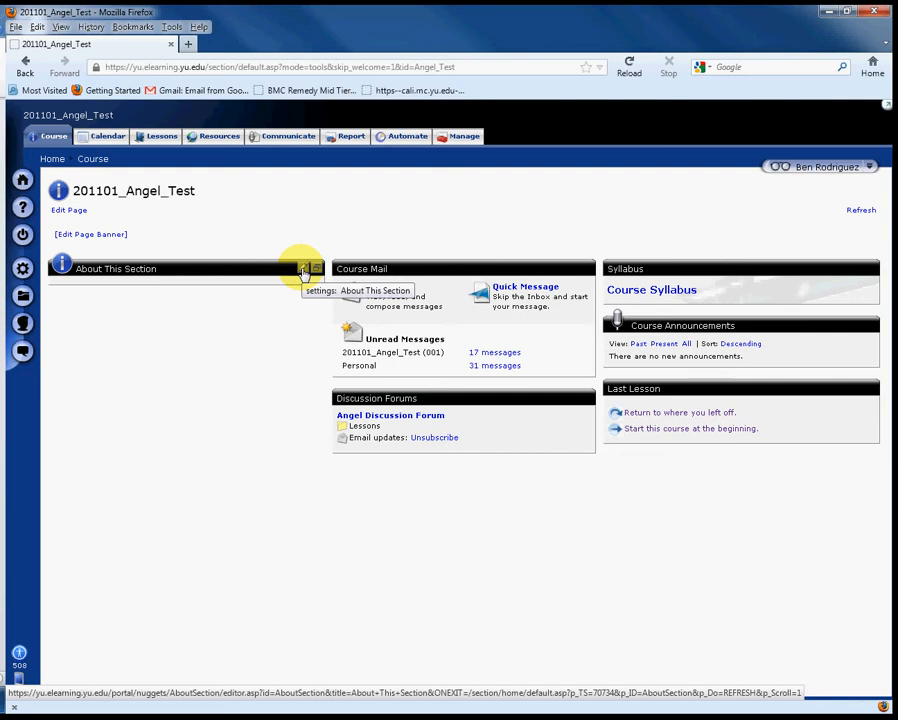
# Enter "Welcome to the Angel test course!" as the About This Section message and open the server file browser for inserting an image
pyautogui.click(305, 273)
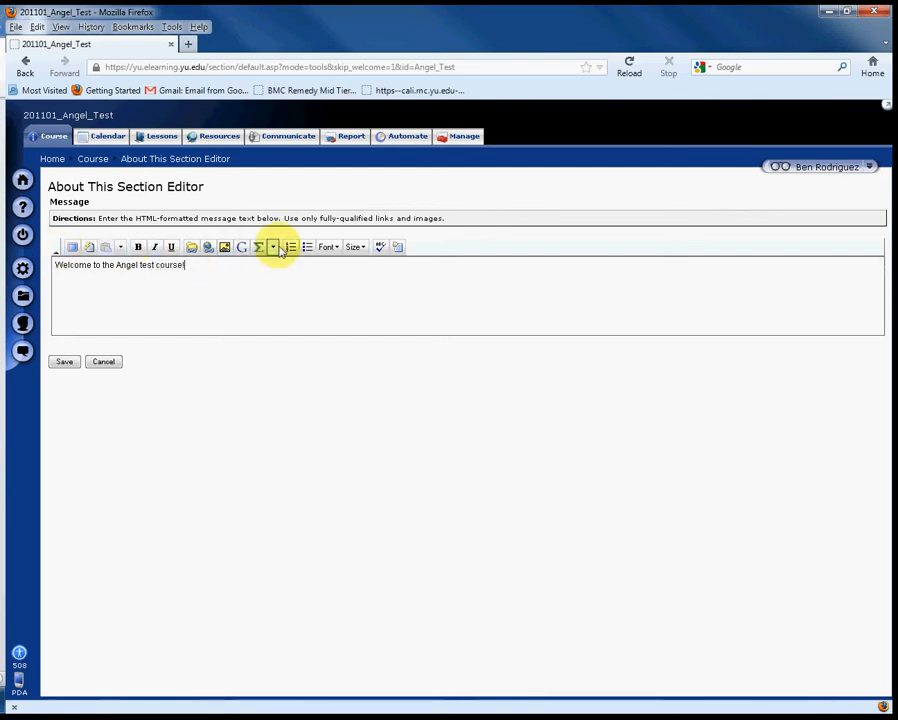
pyautogui.click(223, 248)
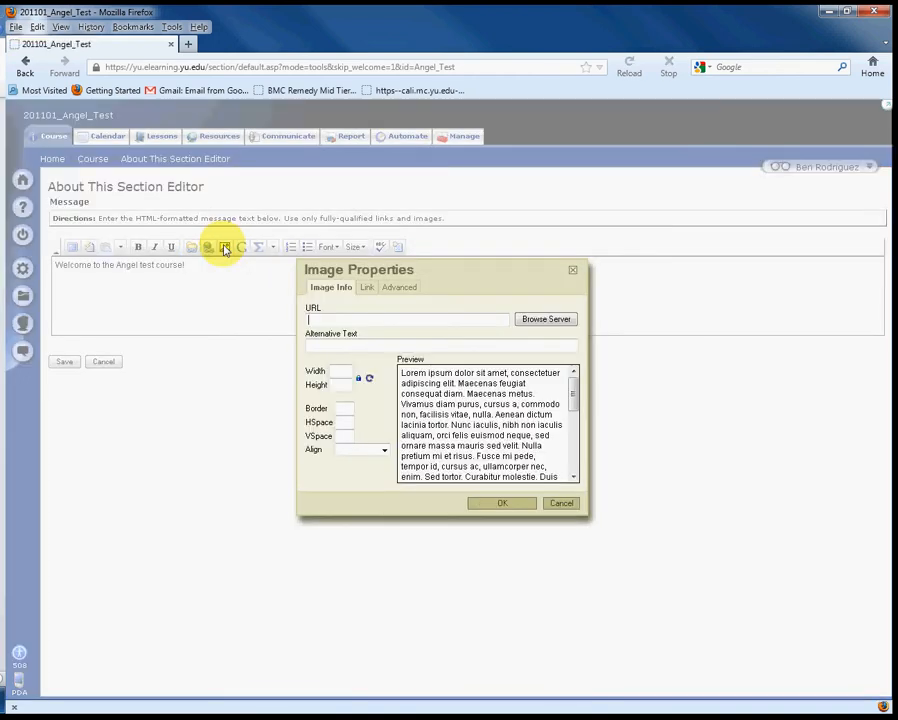
pyautogui.click(532, 322)
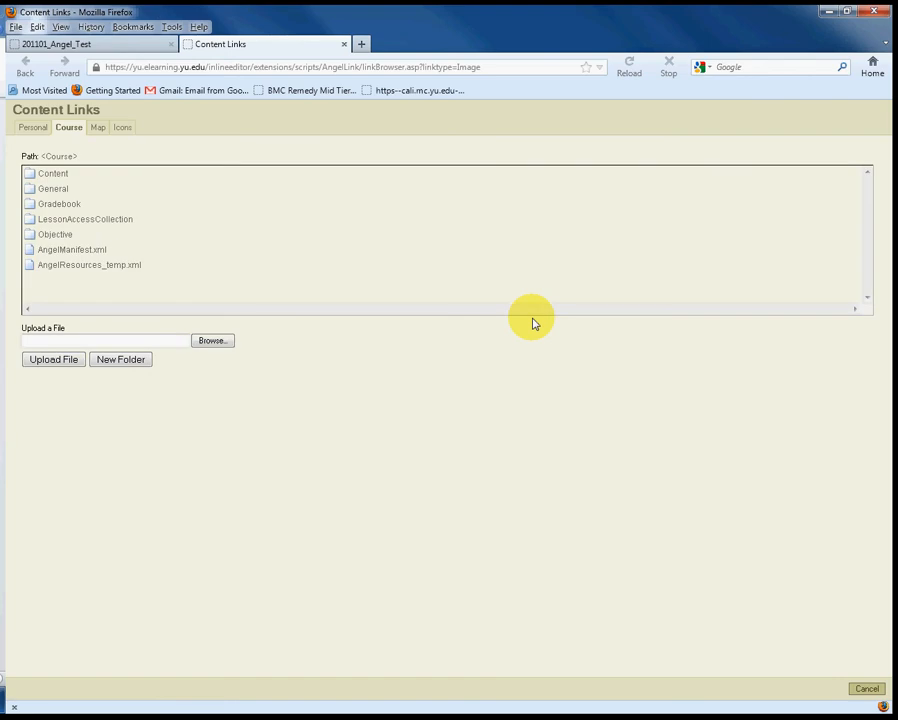
# Upload ford.JPG from the cars folder in the Pictures library to the course files
pyautogui.click(225, 341)
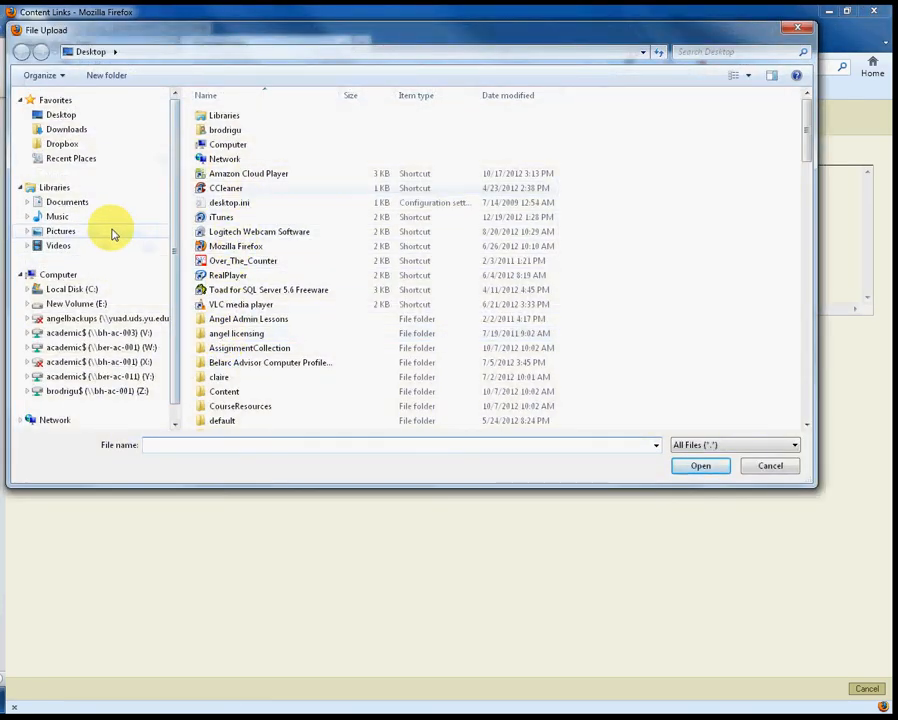
pyautogui.click(112, 232)
pyautogui.doubleClick(252, 250)
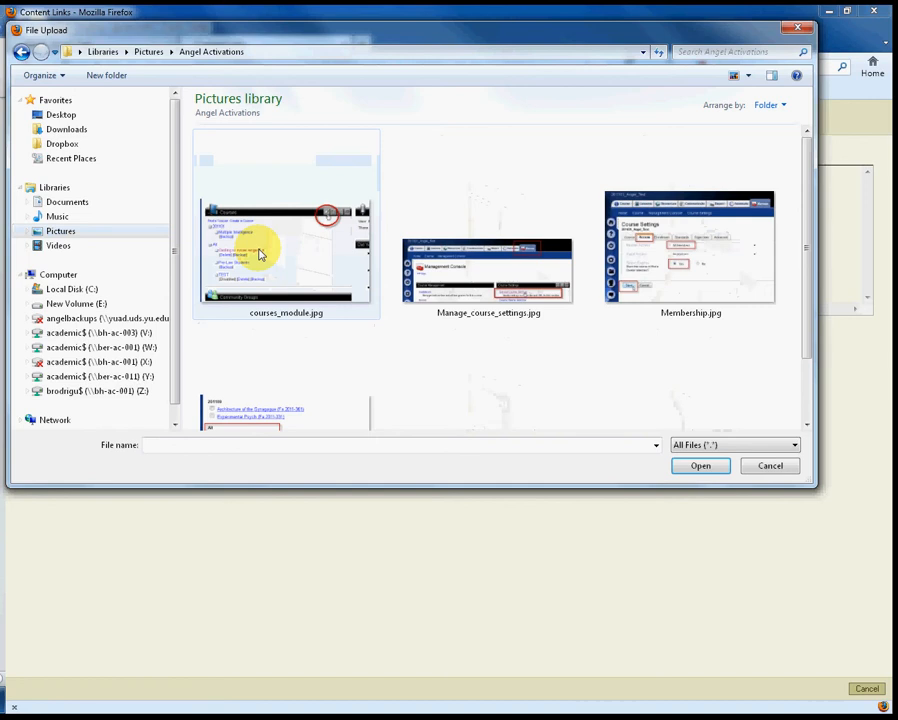
pyautogui.click(21, 52)
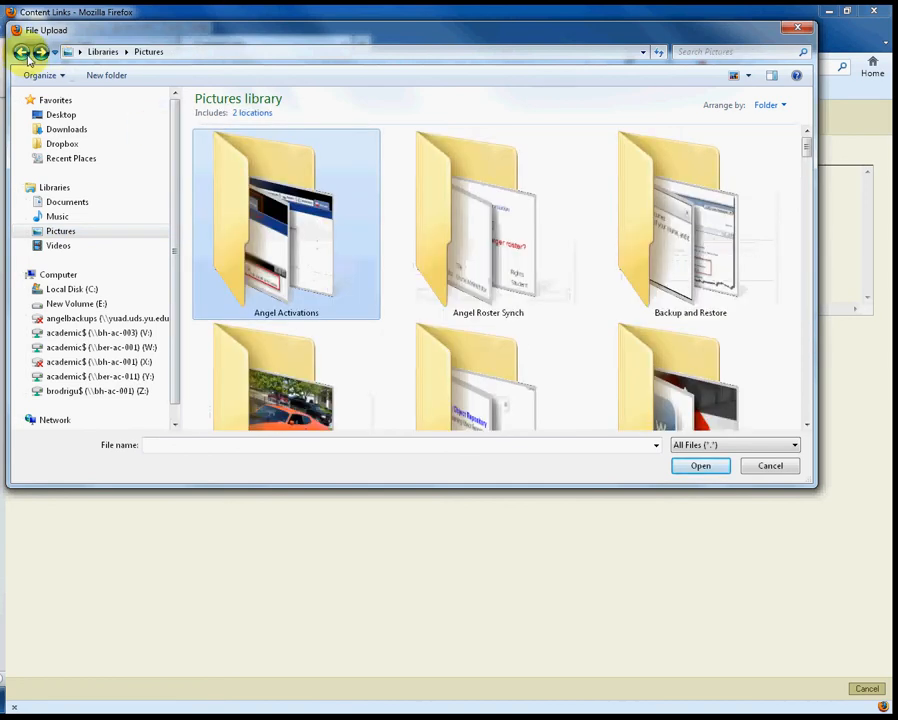
pyautogui.doubleClick(314, 410)
pyautogui.click(314, 250)
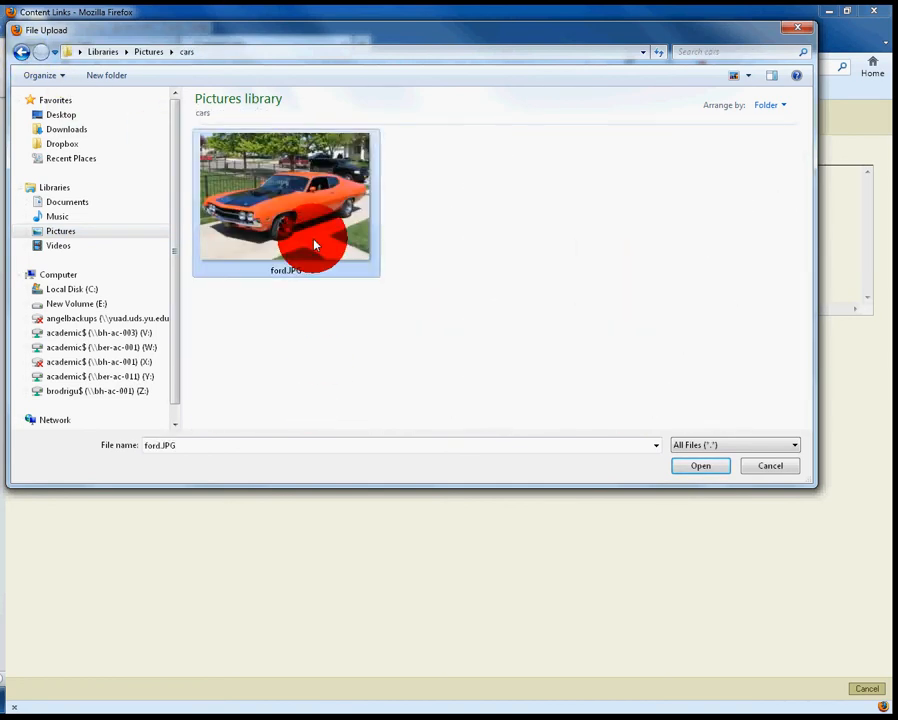
pyautogui.doubleClick(314, 245)
pyautogui.click(55, 360)
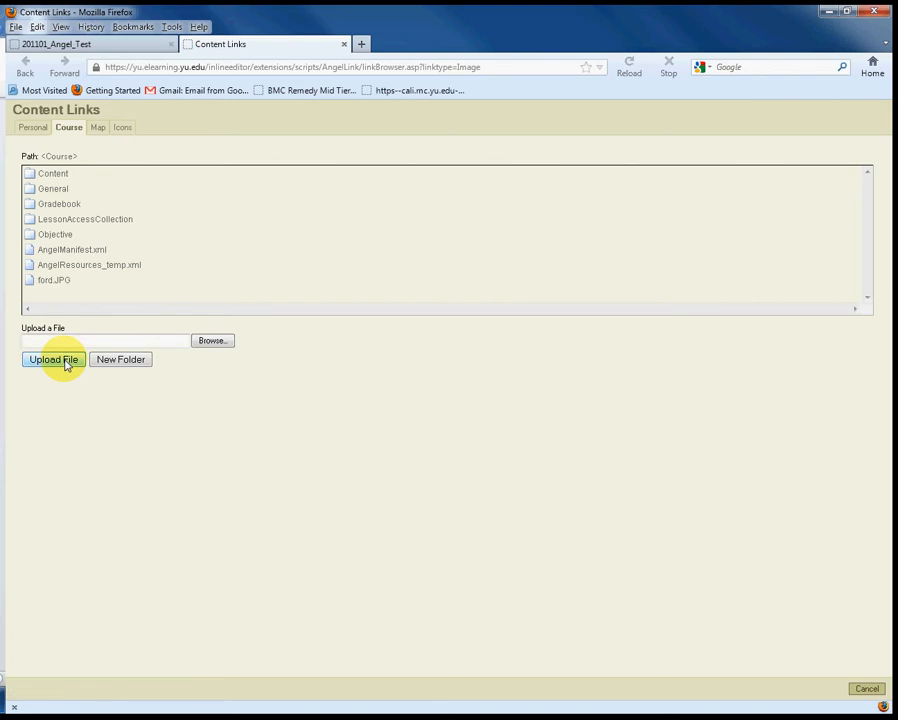
# Insert ford.JPG into the About This Section message at its default size and save the message
pyautogui.click(46, 284)
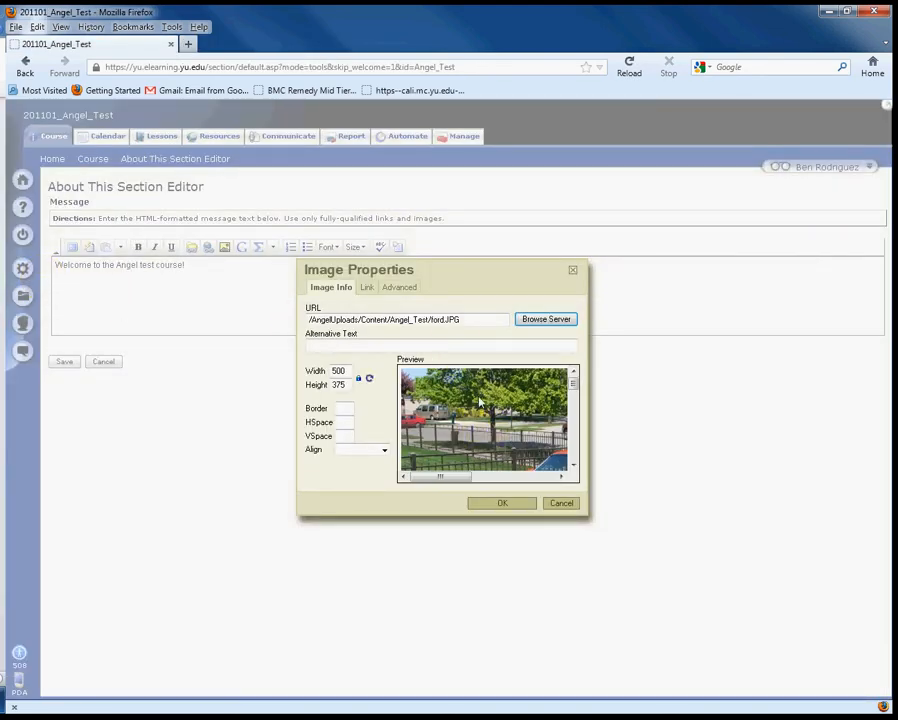
pyautogui.click(517, 506)
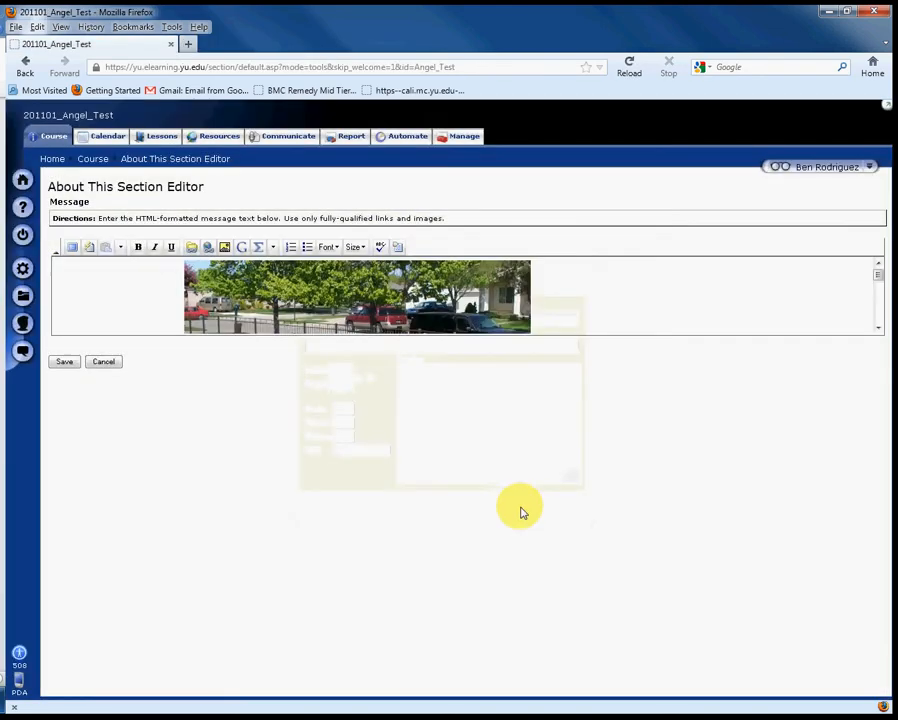
pyautogui.scroll(-5, 460, 288)
pyautogui.scroll(5, 460, 288)
pyautogui.click(60, 362)
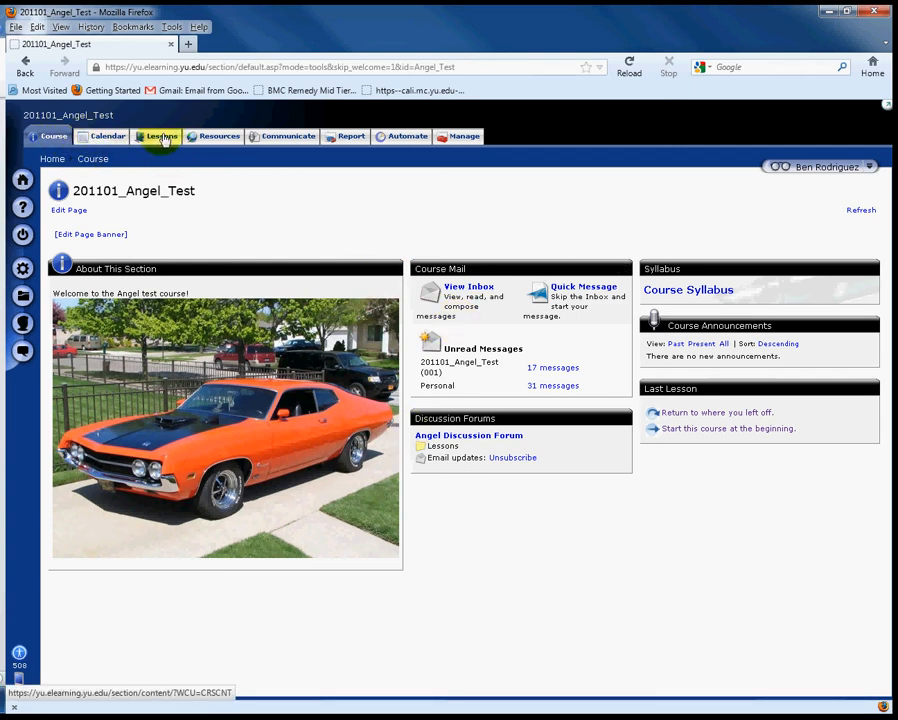
# Open the course's Resources page and expand Useful Links under Course Resources
pyautogui.click(213, 146)
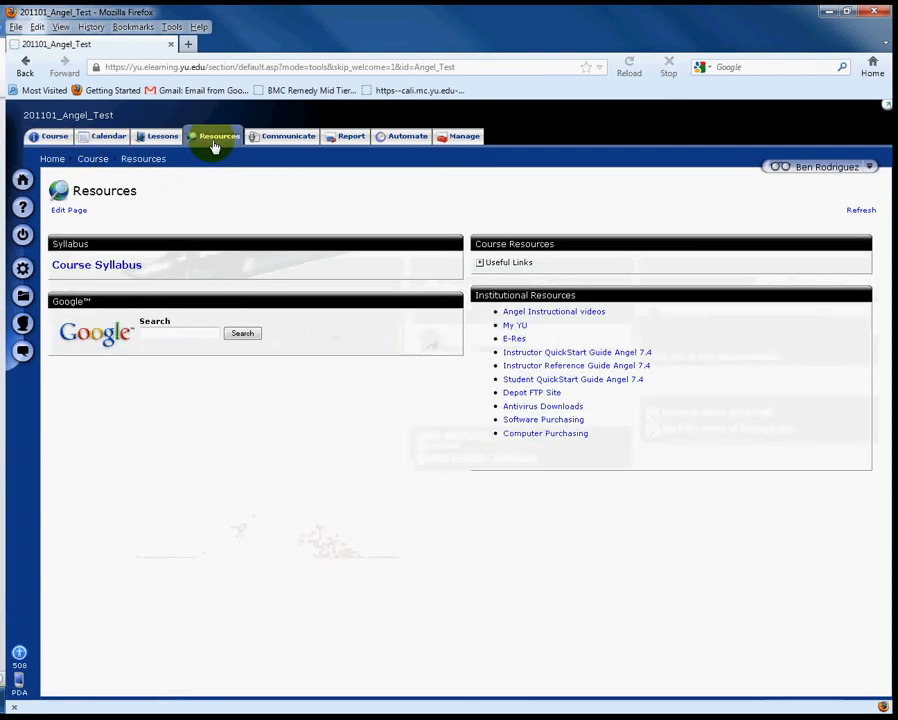
pyautogui.click(280, 141)
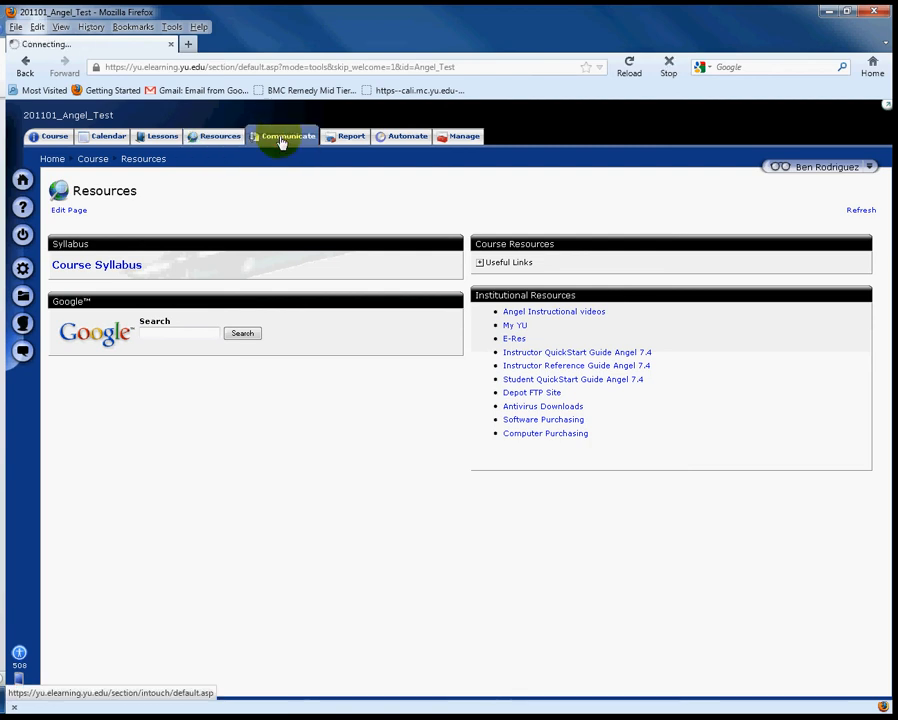
pyautogui.click(223, 141)
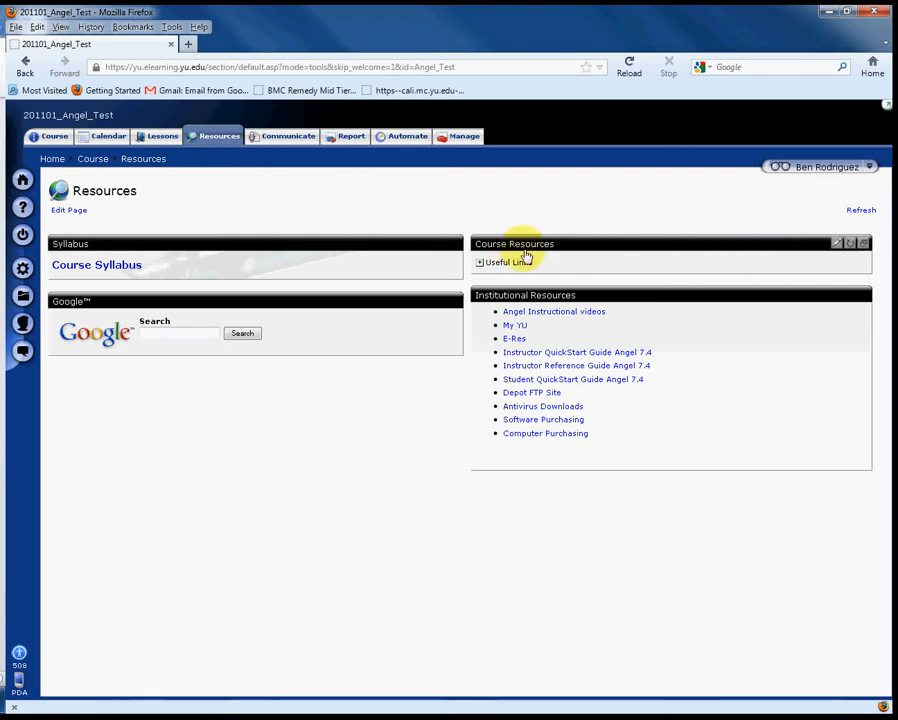
pyautogui.click(481, 262)
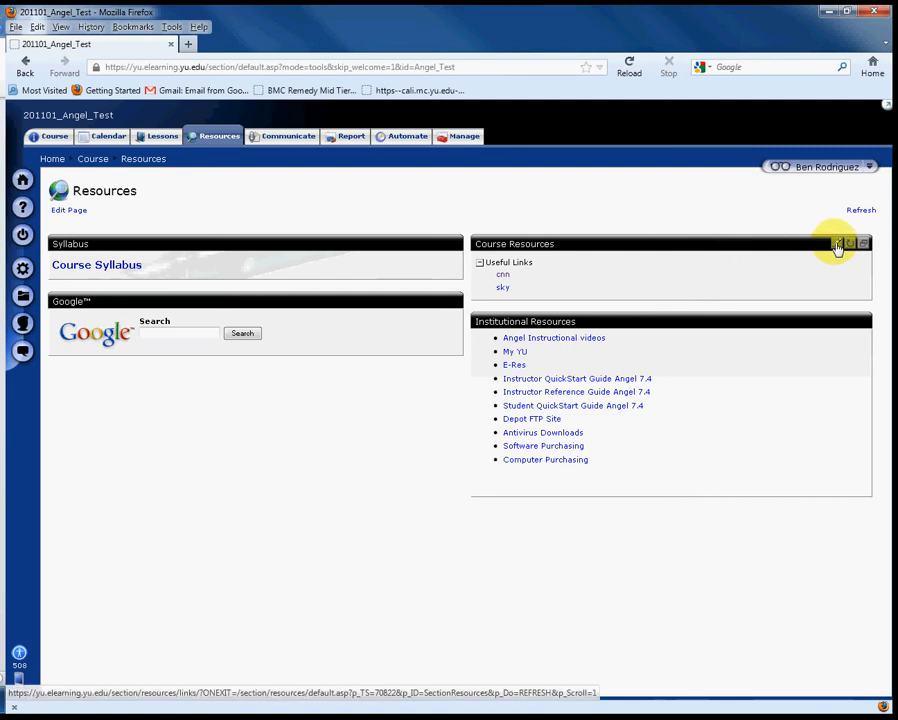
# Review the form for adding a Course Resources link, including its target window options, and leave it without saving
pyautogui.click(837, 244)
pyautogui.click(66, 203)
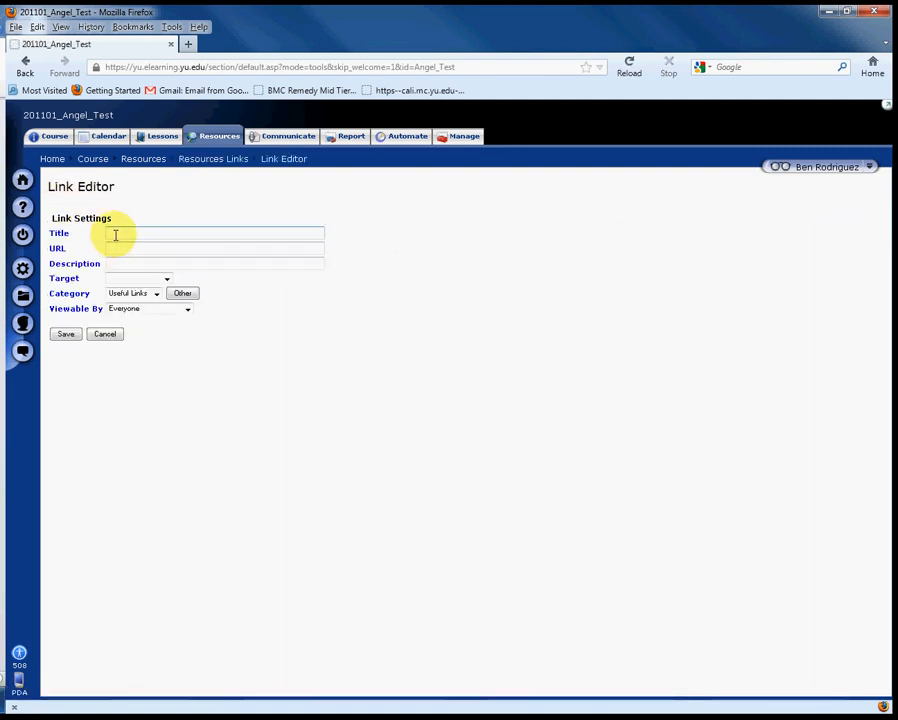
pyautogui.click(126, 249)
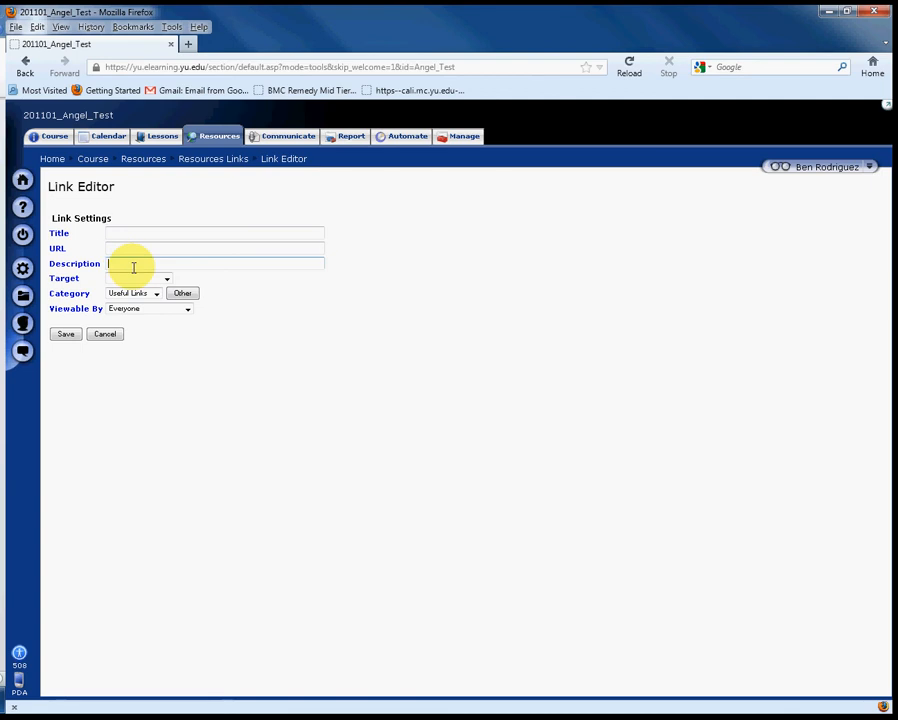
pyautogui.click(138, 279)
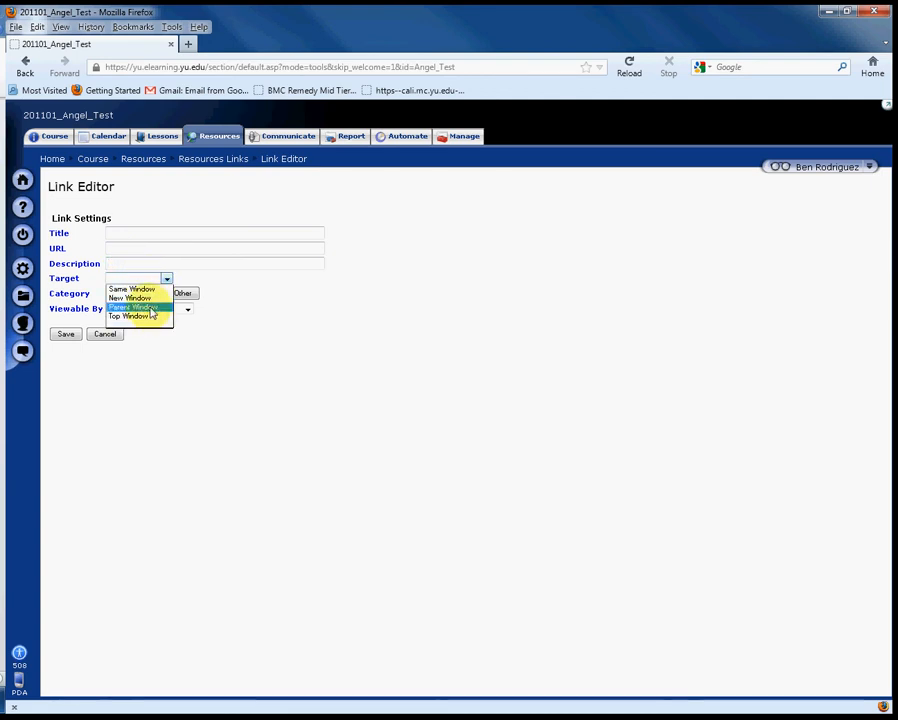
pyautogui.click(240, 280)
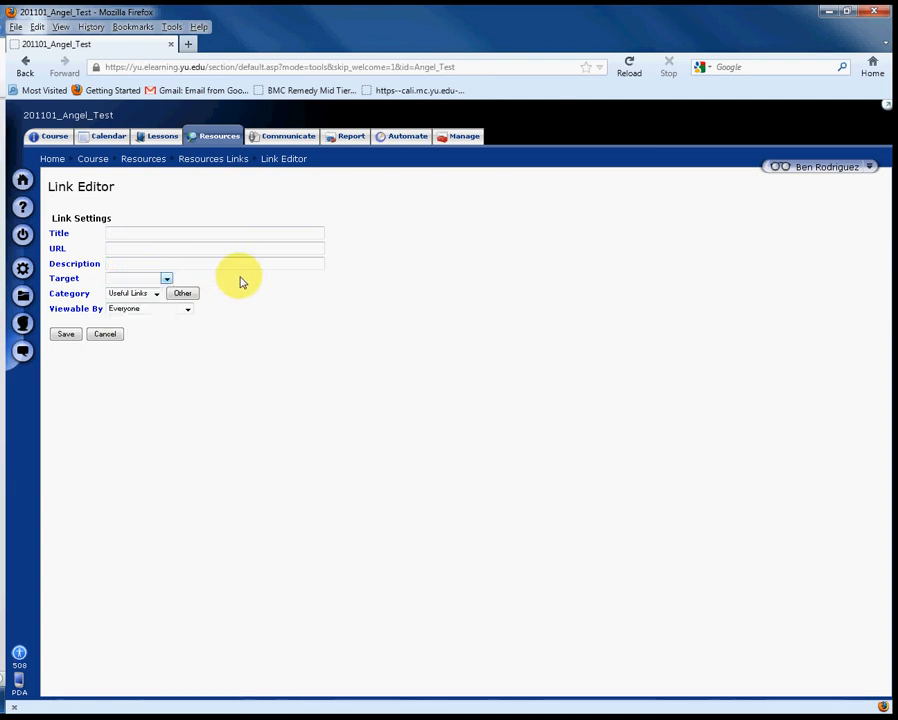
pyautogui.click(104, 334)
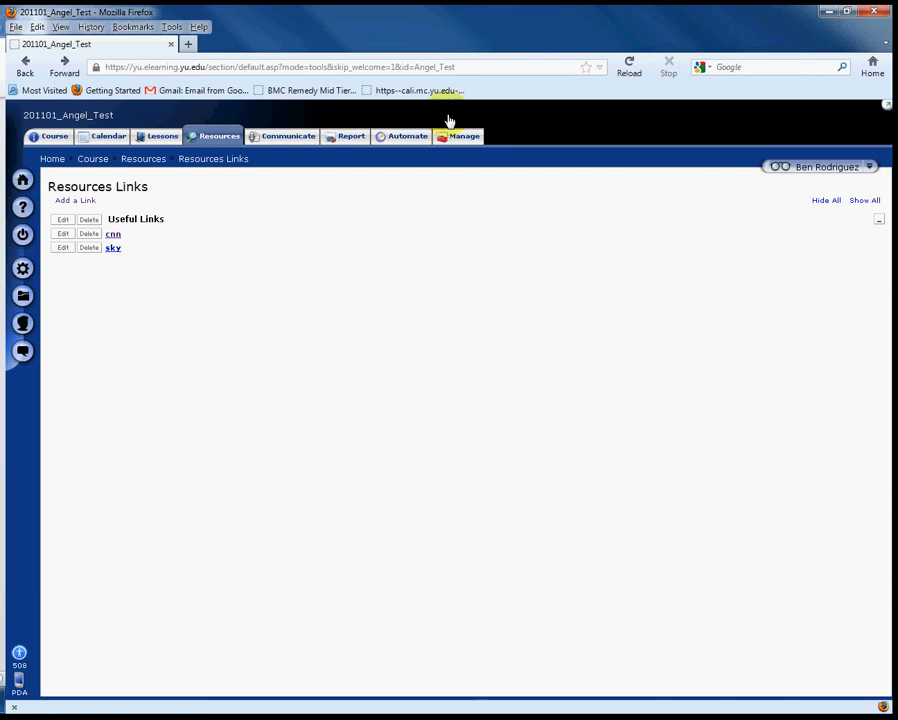
# View the course's Communicate, Report and Automate pages, and return to the Course page
pyautogui.click(284, 140)
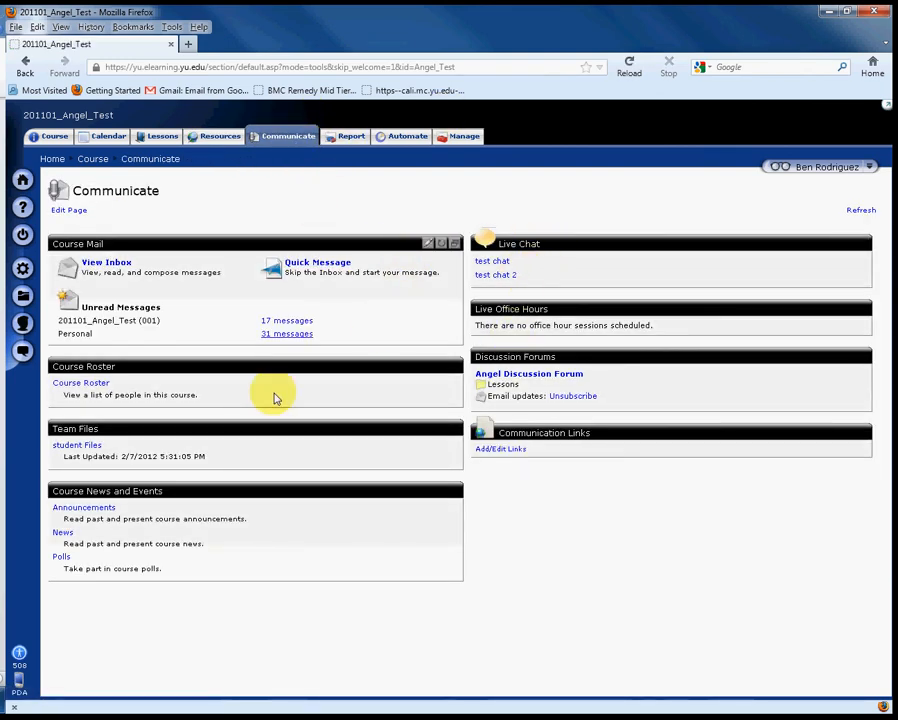
pyautogui.click(349, 137)
pyautogui.click(395, 140)
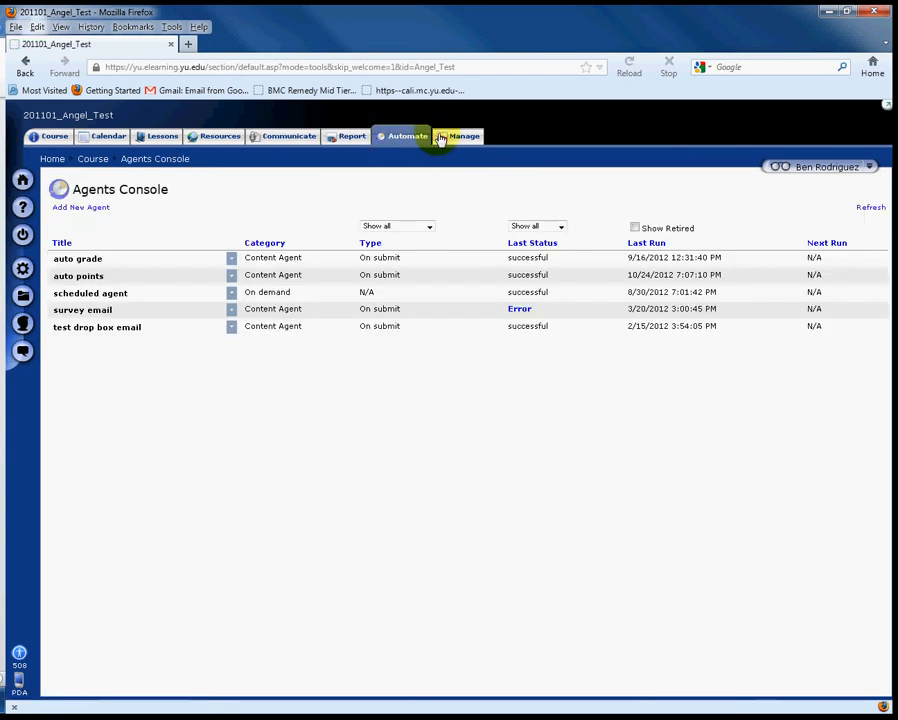
pyautogui.click(52, 137)
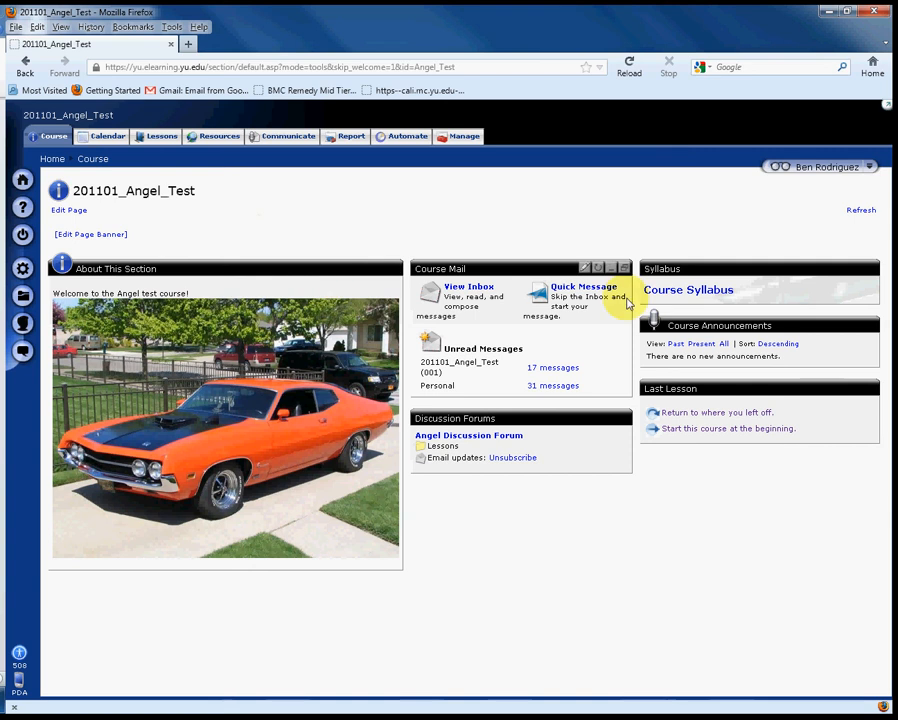